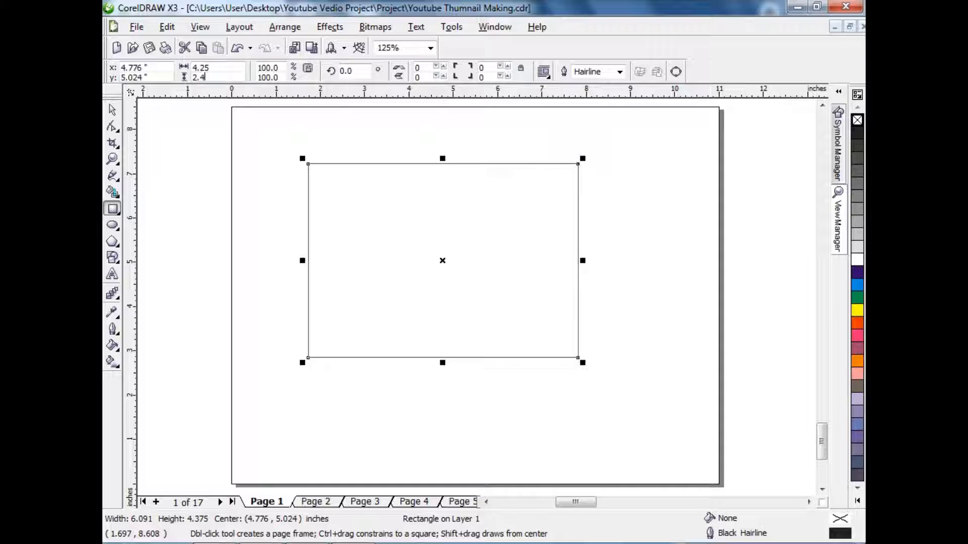
Resize the selected rectangle to 4.25 by 2.4 inches
key(Return)
click(113, 110)
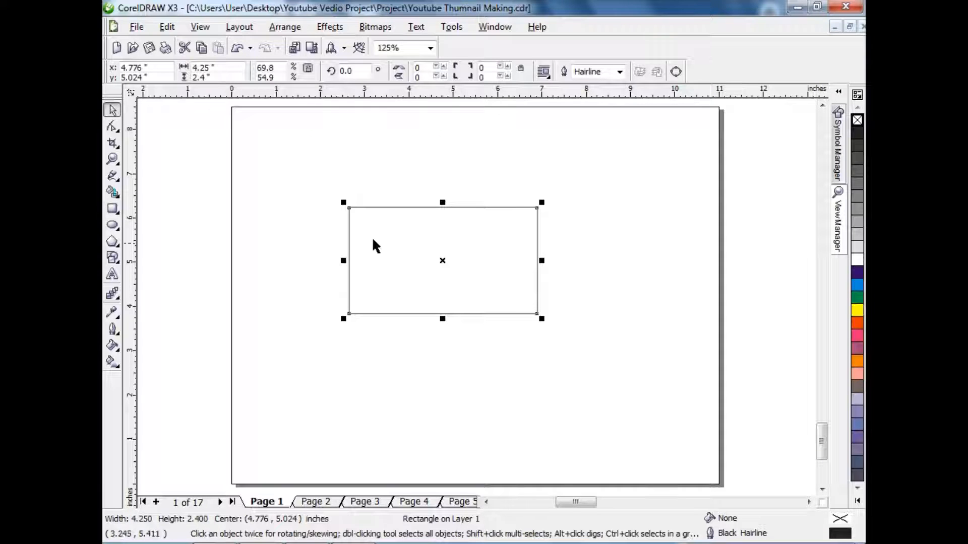
drag(342, 202, 548, 330)
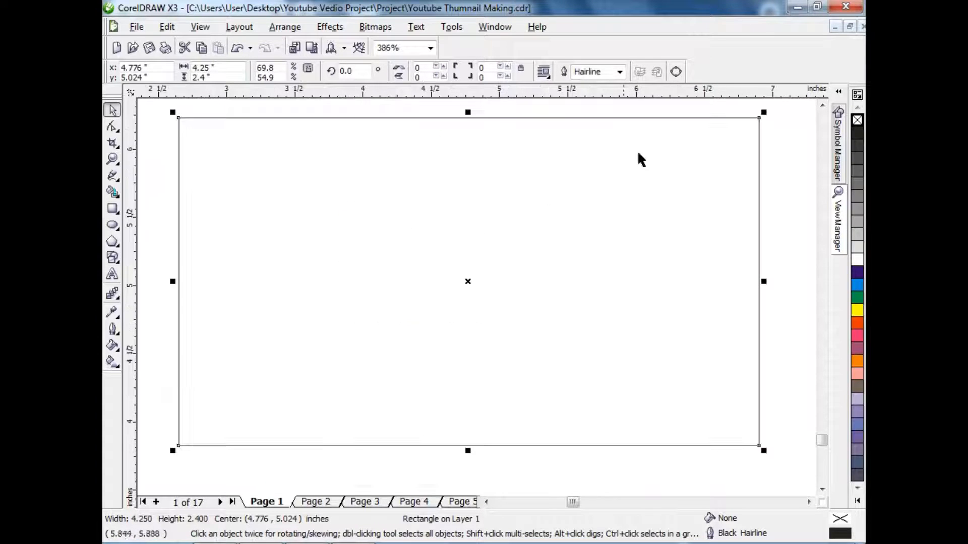
Create a slightly smaller concentric copy of the rectangle, about 4.16 by 2.33 inches, with a white fill
drag(764, 112, 770, 122)
scroll(477, 136, up, 2)
drag(465, 277, 466, 284)
scroll(477, 297, down, 2)
scroll(475, 296, up, 1)
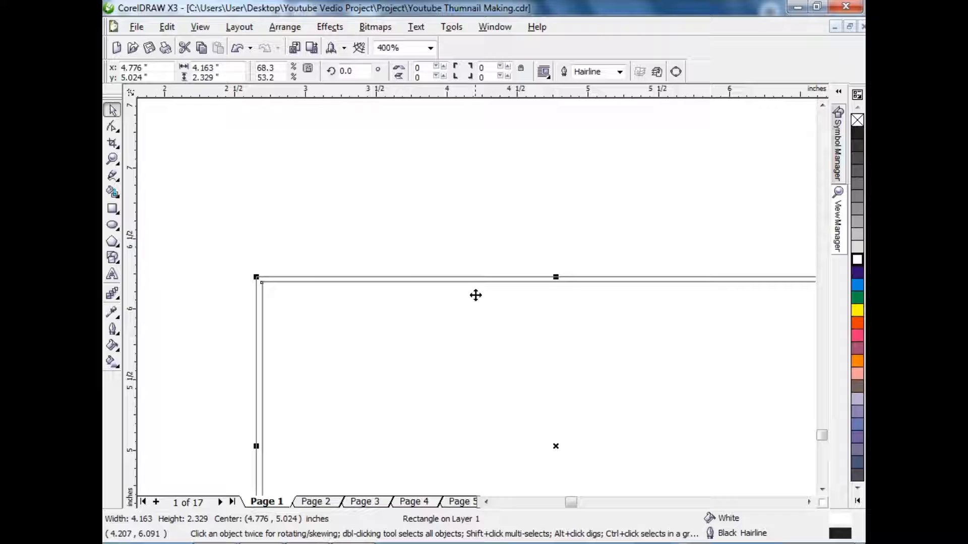
Fill the outer rectangle with orange-red and remove the outline from the inner white rectangle
click(296, 279)
click(630, 276)
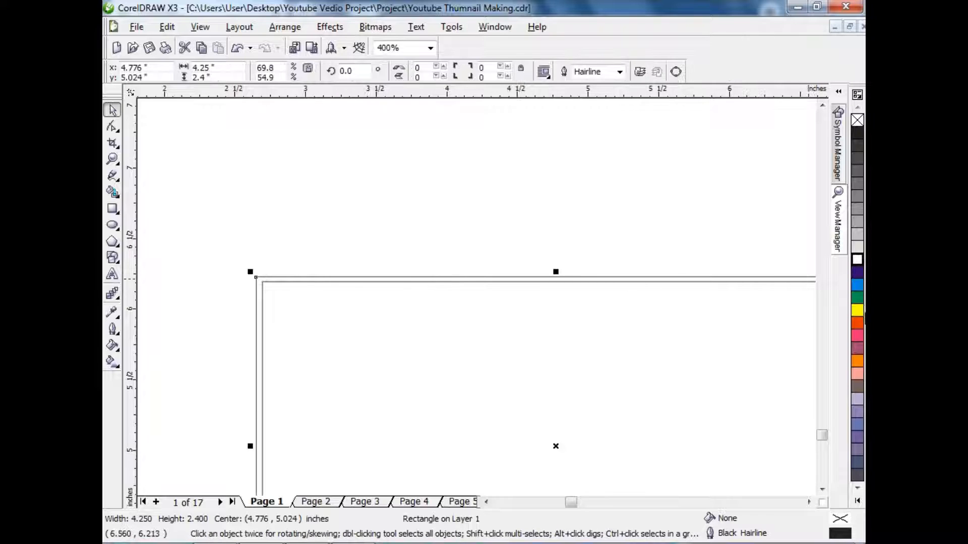
click(858, 324)
click(529, 217)
click(396, 300)
right_click(857, 121)
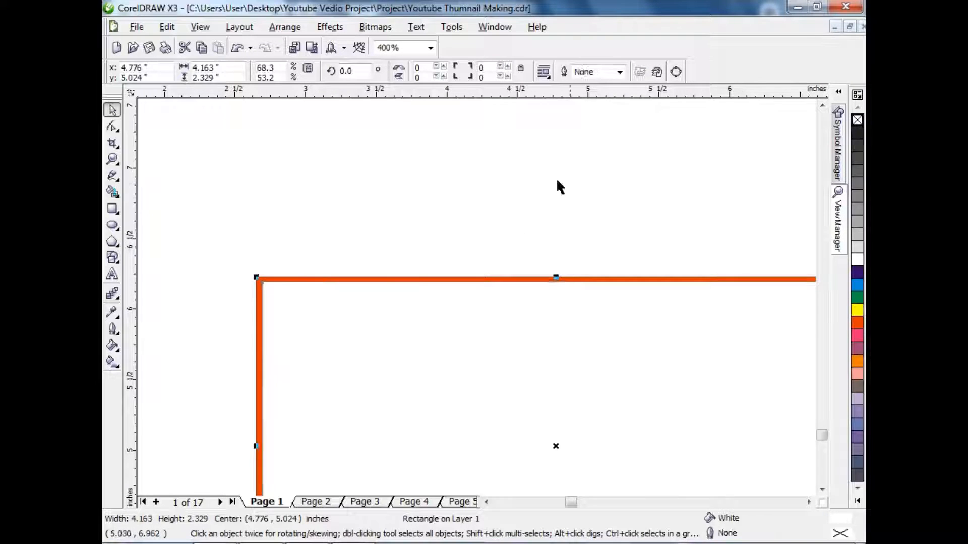
Widen the inner white rectangle to about 4.19 inches so the side borders match the horizontal borders in thickness
click(554, 179)
scroll(294, 277, up, 3)
click(298, 346)
scroll(475, 400, down, 3)
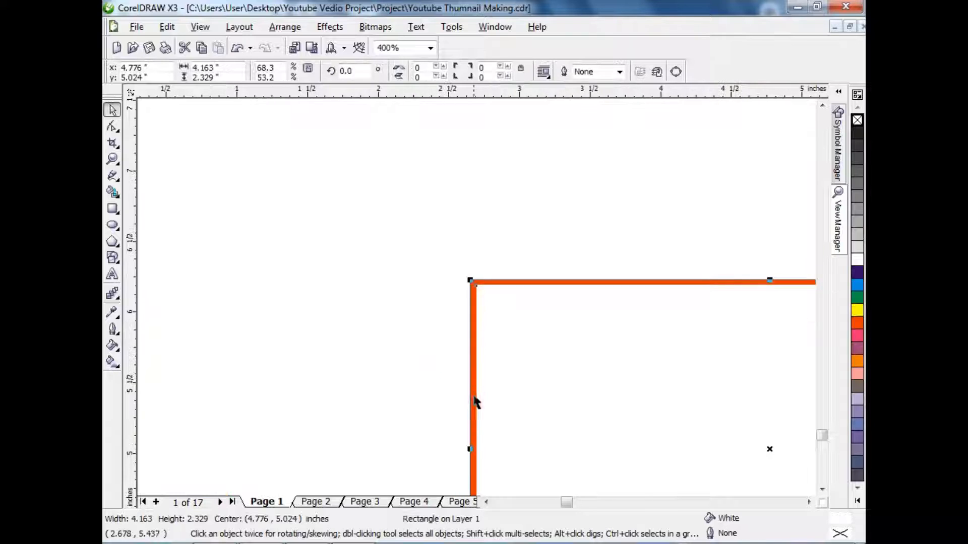
scroll(489, 251, up, 2)
drag(505, 188, 497, 188)
shift+click(495, 212)
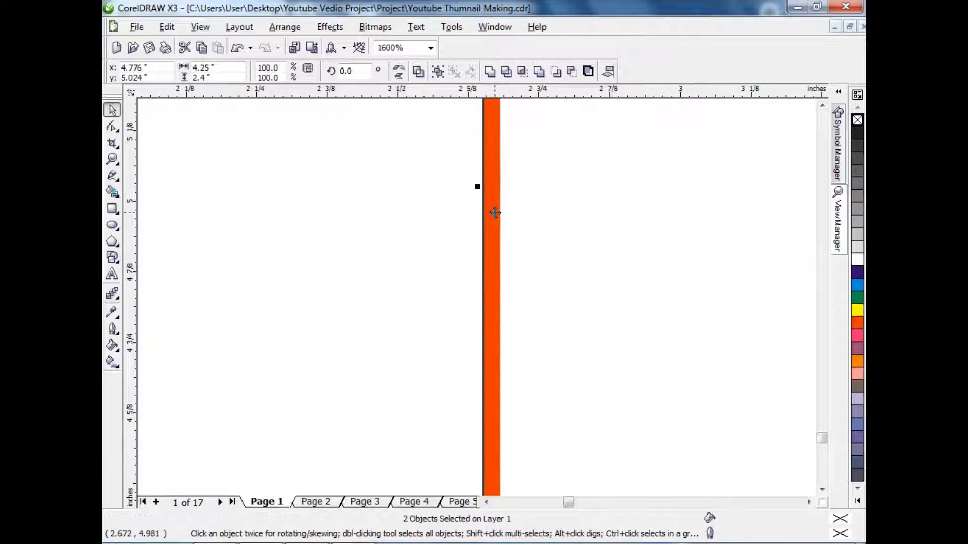
scroll(494, 211, down, 2)
click(421, 298)
scroll(481, 158, up, 2)
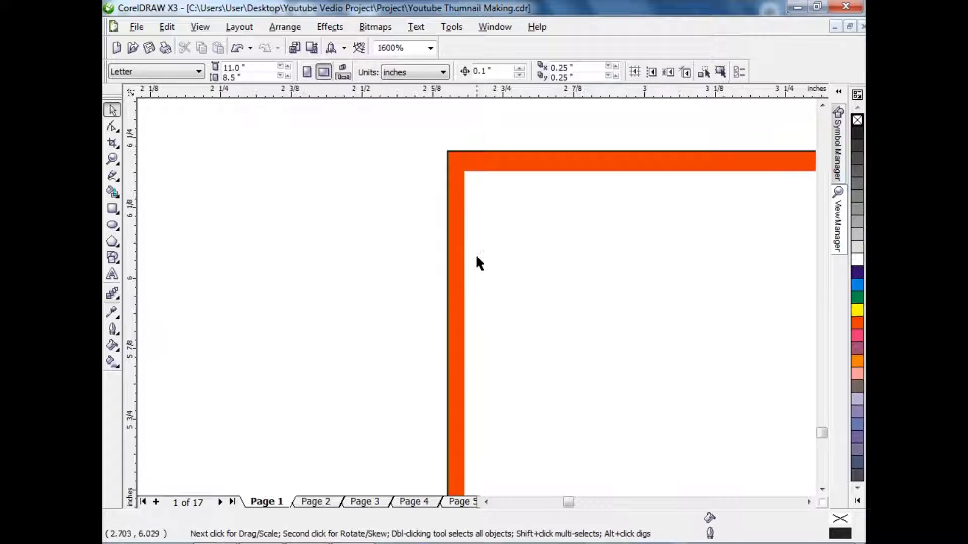
click(580, 160)
key(Escape)
scroll(476, 295, down, 3)
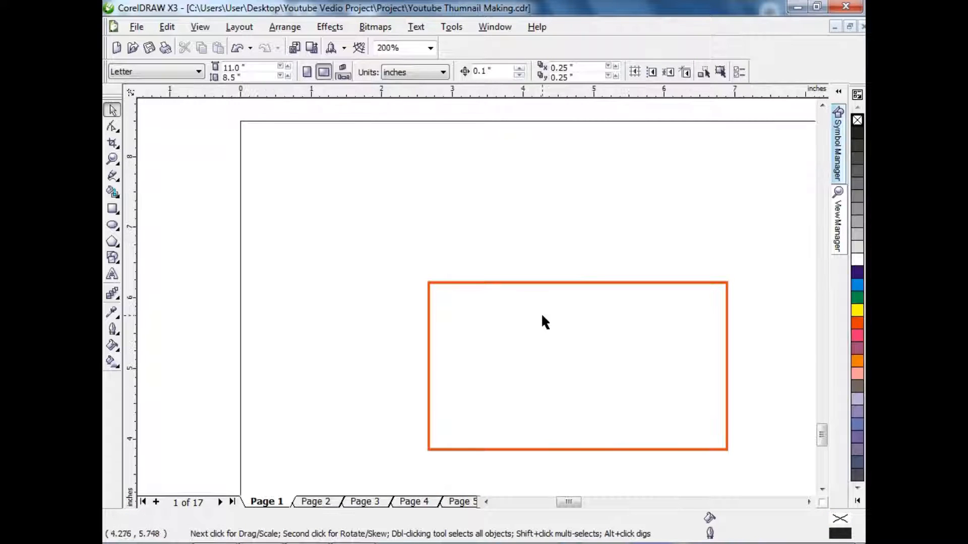
Import the original child photo and its edited scooter version from the Baby With Bike folder into the CorelDRAW drawing
drag(423, 280, 769, 474)
click(461, 448)
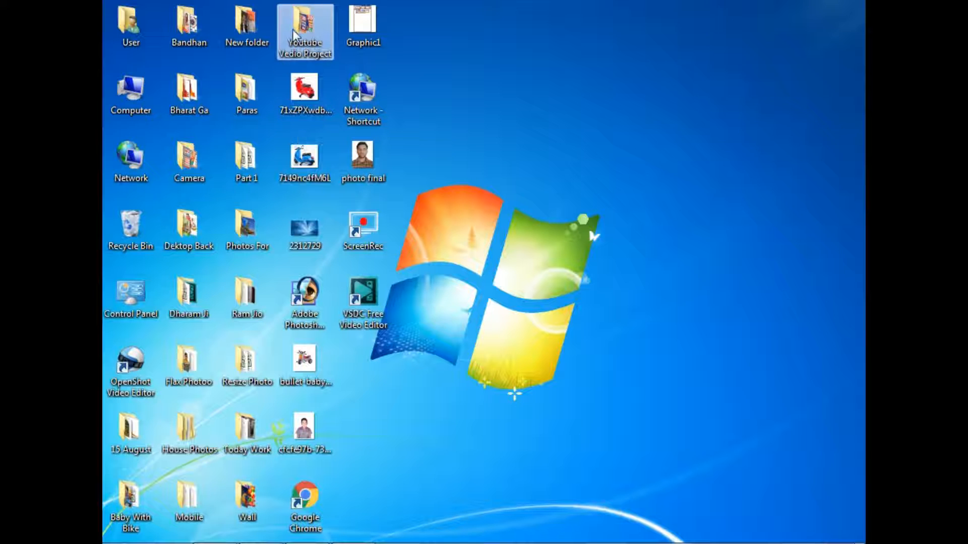
click(132, 497)
double_click(133, 499)
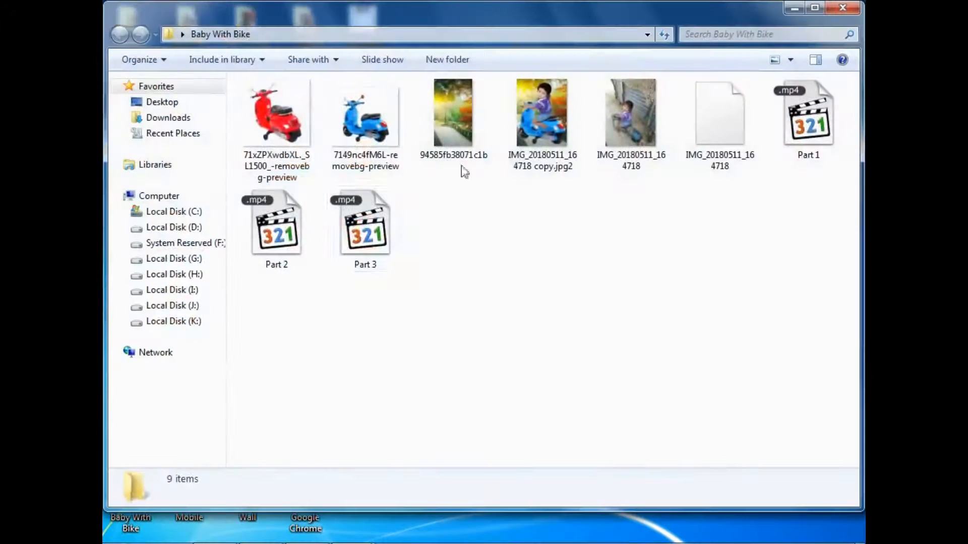
click(543, 118)
drag(548, 115, 524, 307)
scroll(524, 319, down, 5)
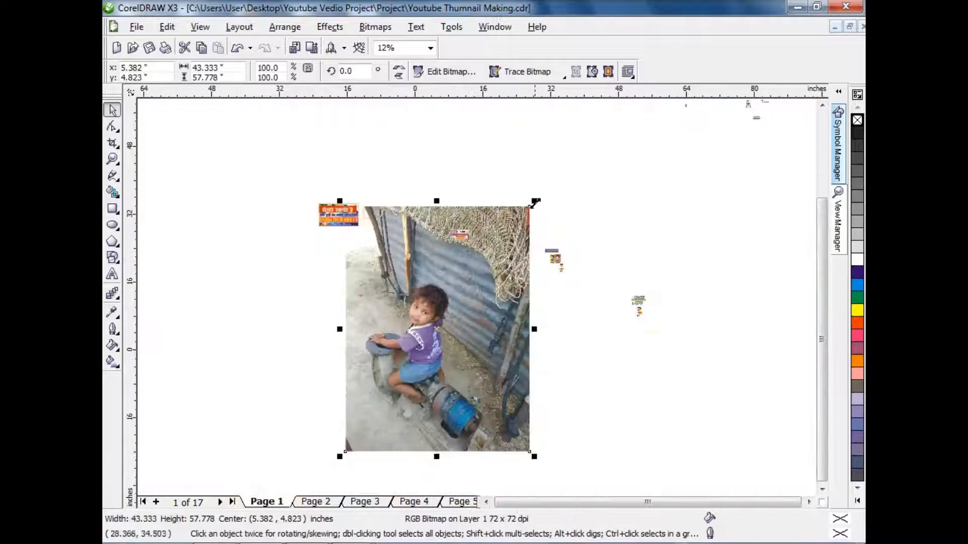
Scale the oversized original child photo down to 5%
drag(534, 202, 718, 265)
click(501, 318)
scroll(448, 328, up, 2)
click(473, 298)
double_click(265, 67)
text(5)
key(Return)
Shrink the scooter photo to about 1.39 inches wide and the original to about 1.53 inches wide, placing them side by side
scroll(469, 302, up, 2)
drag(436, 265, 573, 268)
drag(535, 135, 600, 220)
drag(647, 269, 462, 262)
drag(750, 243, 347, 243)
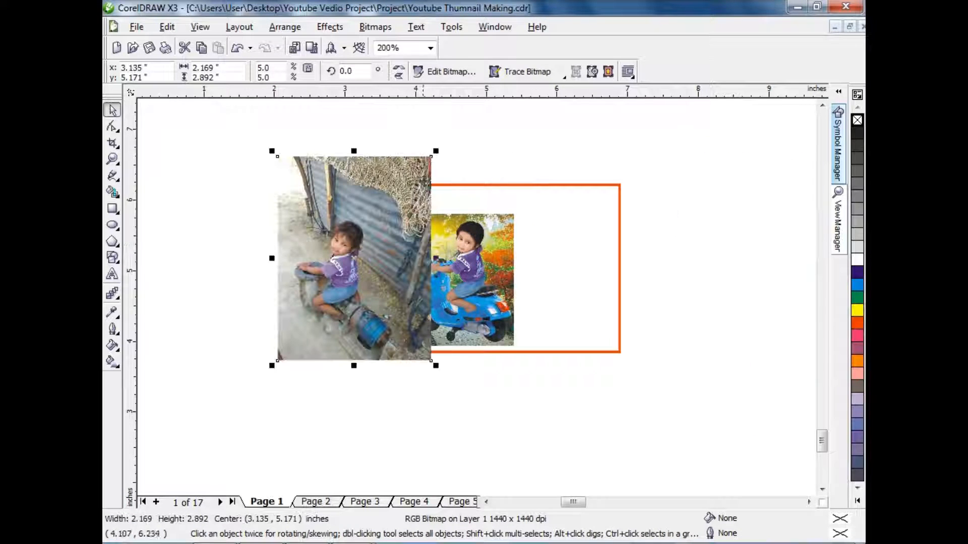
drag(434, 150, 406, 180)
scroll(437, 256, up, 1)
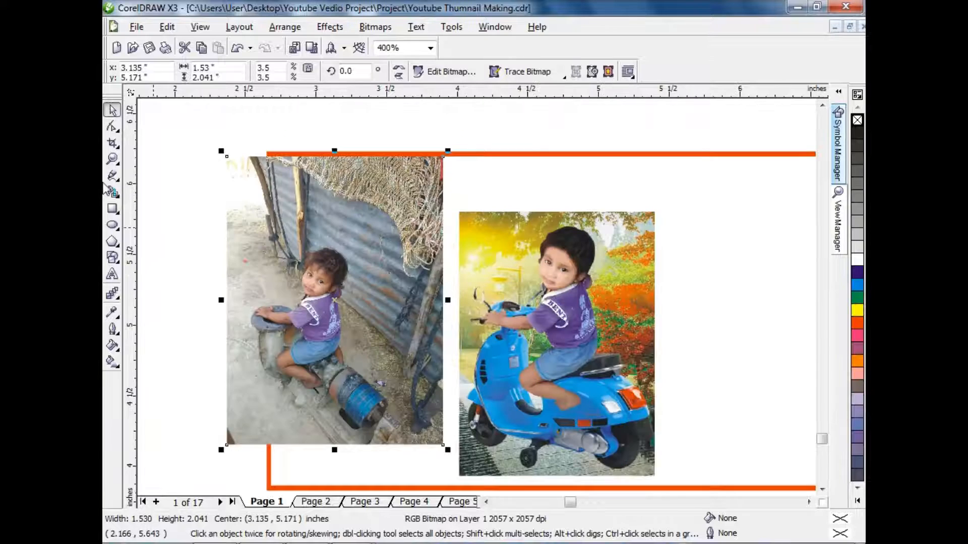
Draw a rectangle about 1.37 by 1.83 inches over the scooter photo
click(112, 208)
drag(459, 213, 657, 477)
key(space)
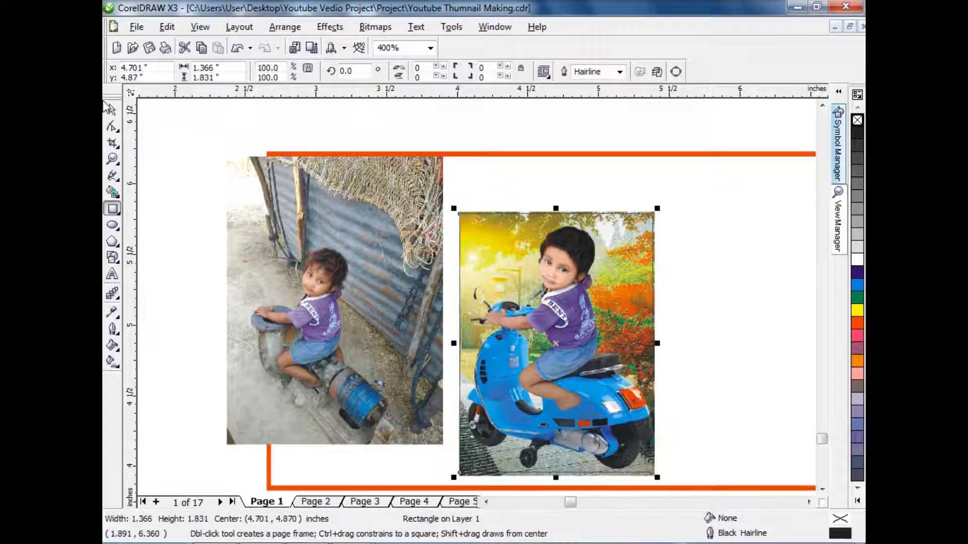
PowerClip the scooter photo inside the rectangle drawn over it
click(464, 215)
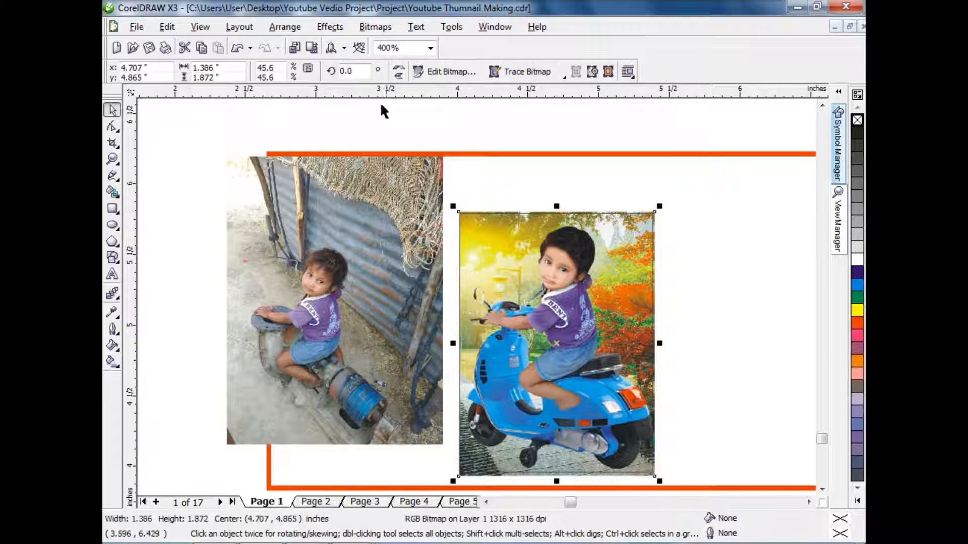
click(329, 27)
mouse_move(357, 222)
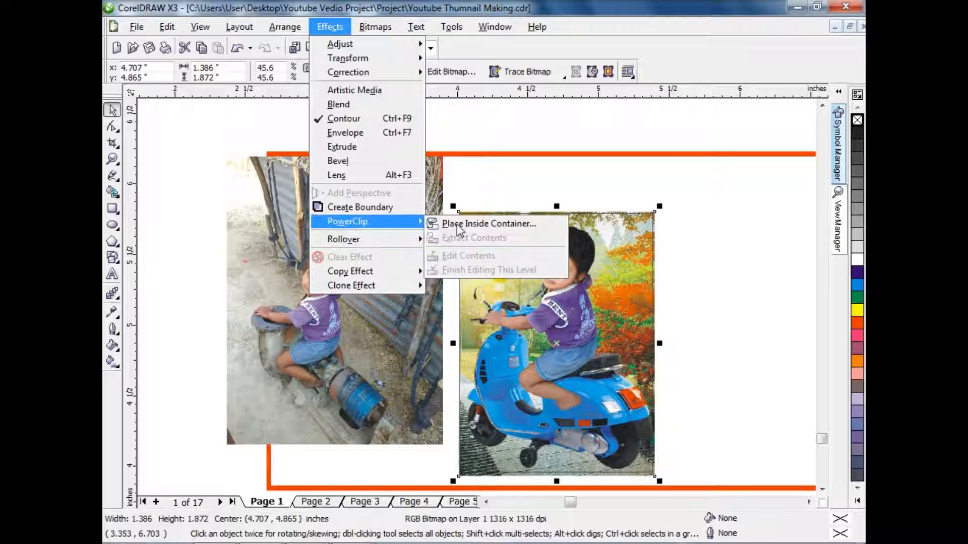
click(457, 223)
click(460, 211)
click(507, 258)
Copy the clipped scooter frame horizontally over the original photo and PowerClip the original photo into the copy
click(356, 160)
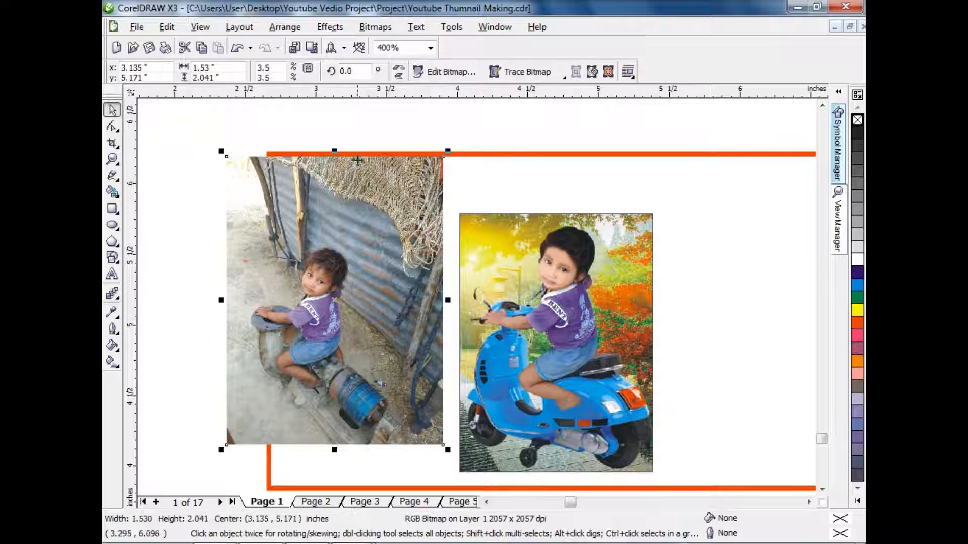
drag(500, 272, 278, 272)
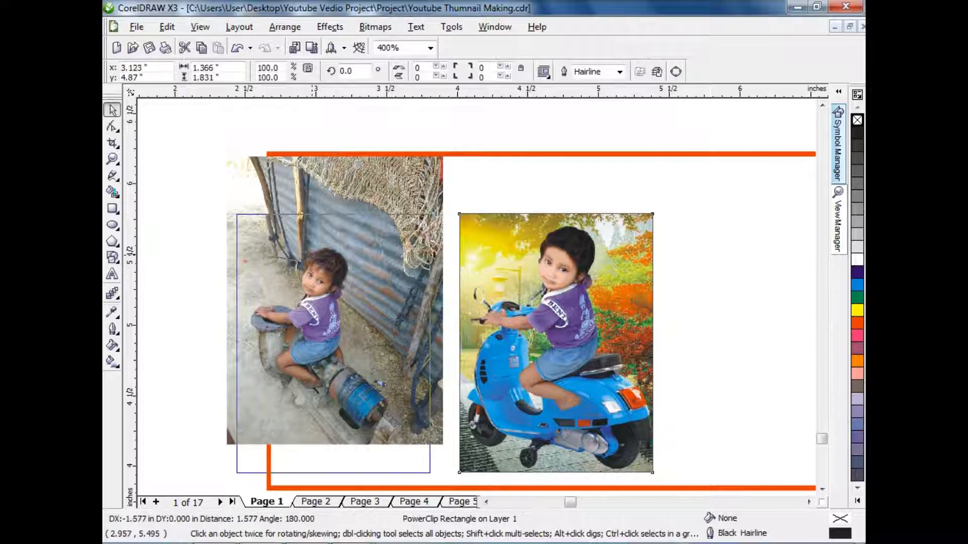
click(386, 184)
click(329, 27)
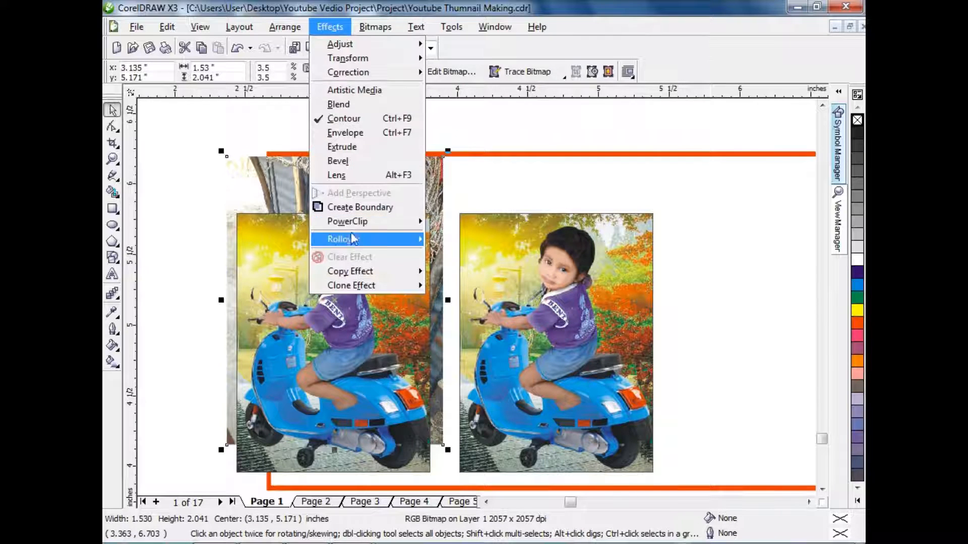
click(454, 217)
Edit the copied frame's contents and delete the scooter picture, keeping the original photo
ctrl+click(350, 227)
click(356, 267)
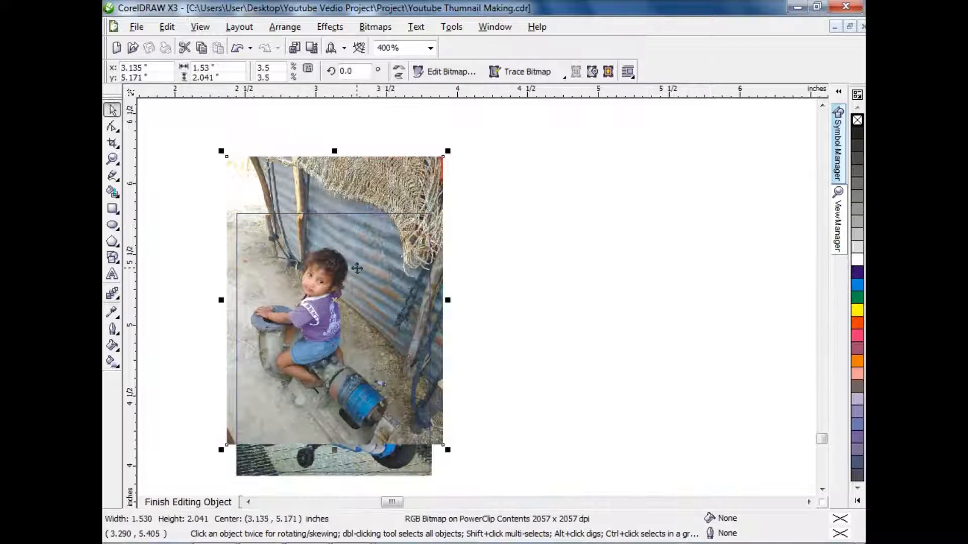
click(341, 472)
key(Delete)
click(392, 415)
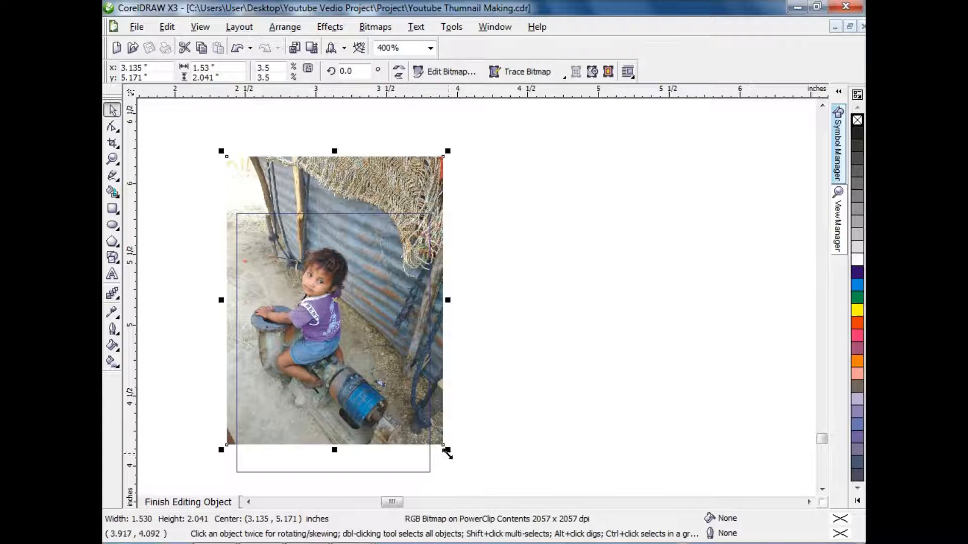
Enlarge the original photo to about 1.92 by 2.56 inches, centre the child in the frame, and finish editing the contents
drag(447, 450, 494, 491)
drag(385, 348, 403, 331)
drag(497, 488, 484, 460)
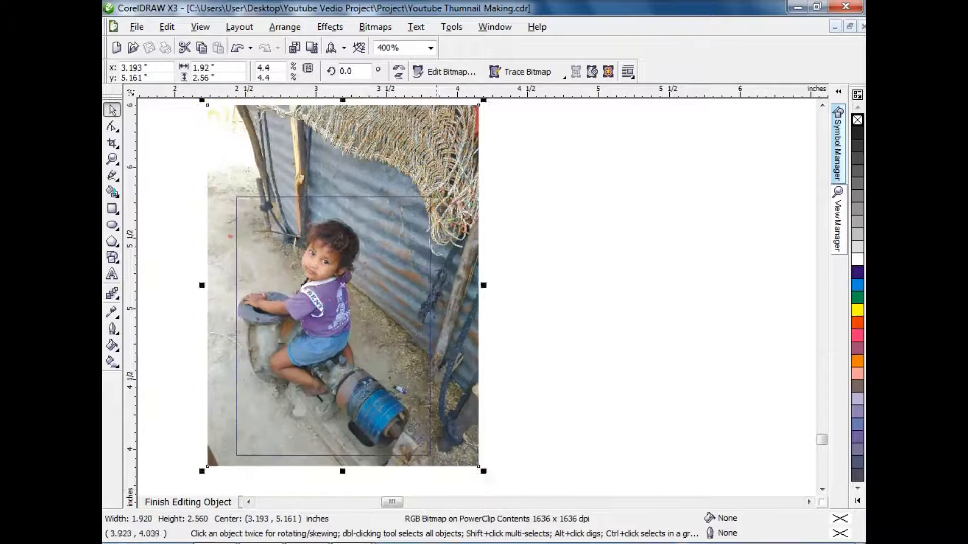
drag(413, 424, 413, 413)
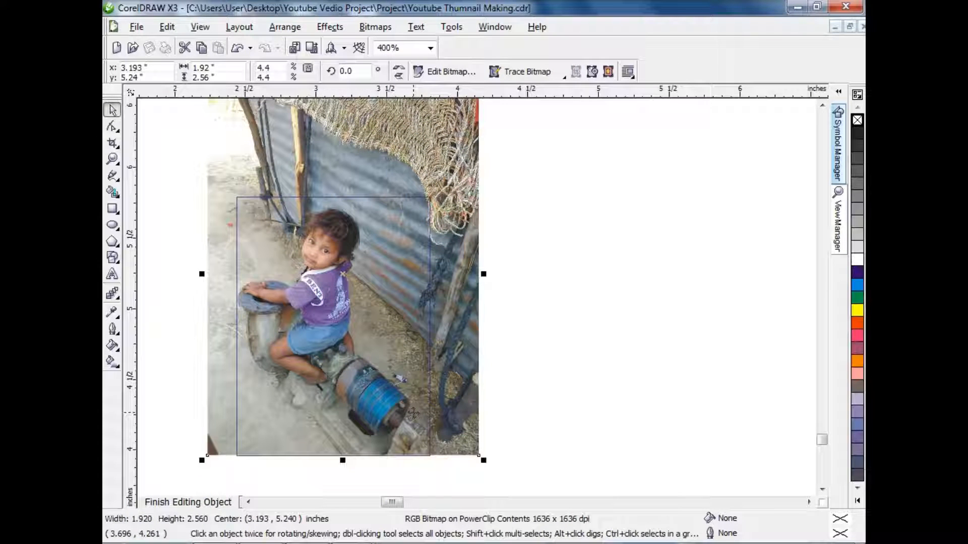
click(184, 502)
Move the two framed photos inside the orange border, spacing them apart near its opposite sides at the same height
shift+click(541, 303)
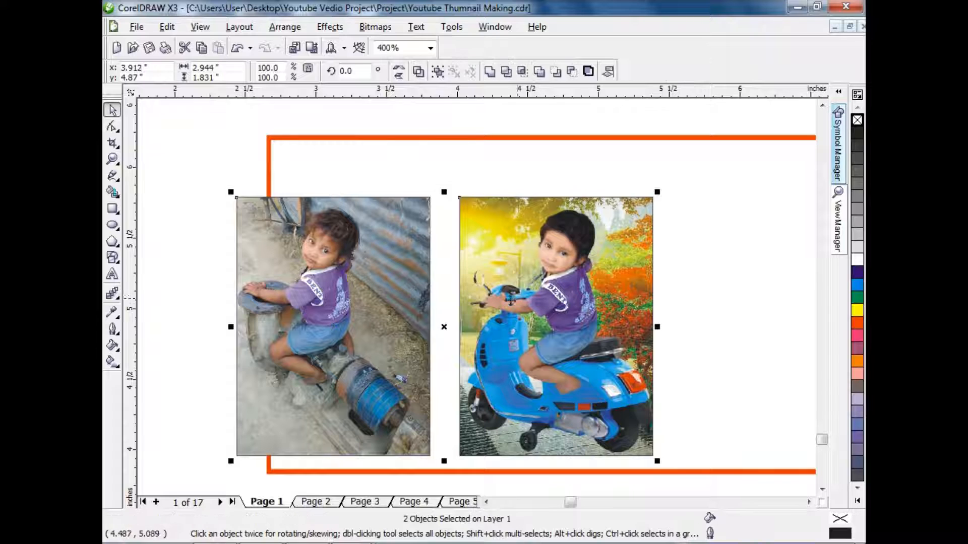
drag(384, 304, 573, 298)
scroll(483, 316, down, 1)
key(Escape)
scroll(531, 301, up, 1)
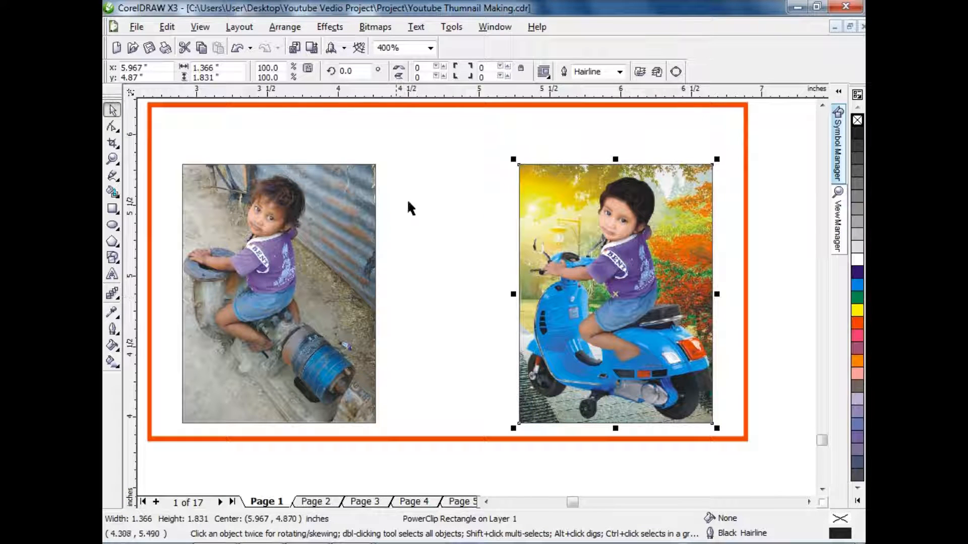
Fill the inner white rectangle behind the photos with dark blue
click(759, 137)
click(451, 379)
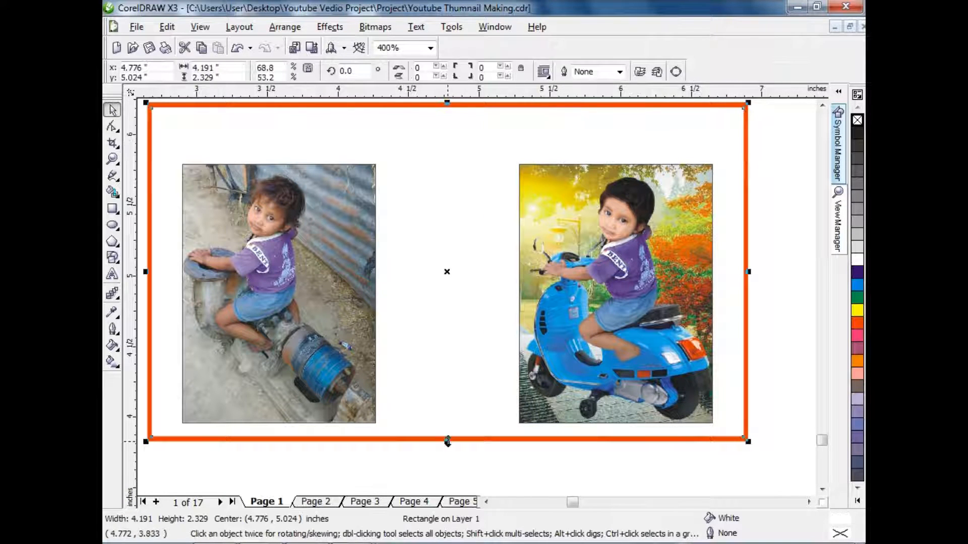
click(857, 272)
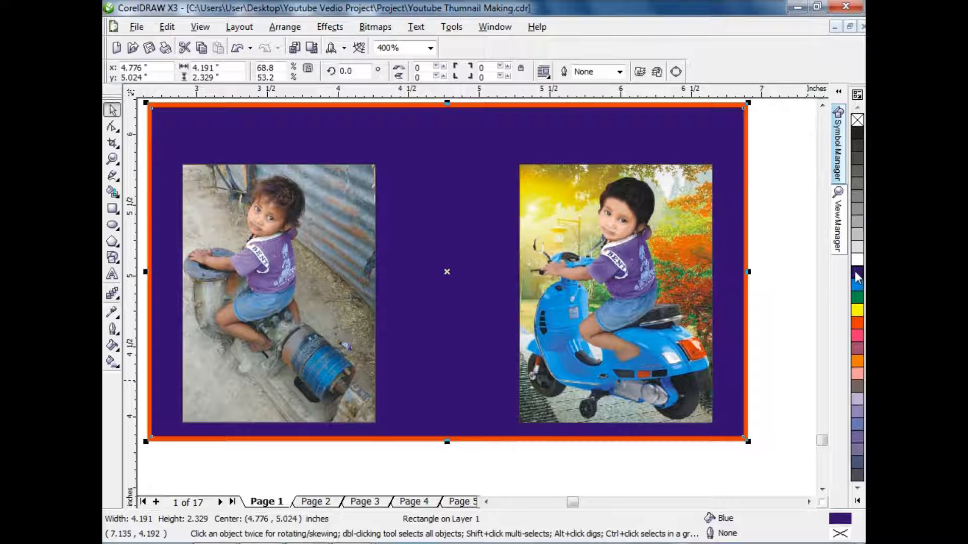
Apply a radial two-color fountain fill to the background rectangle, blending from dark blue to light blue
key(F11)
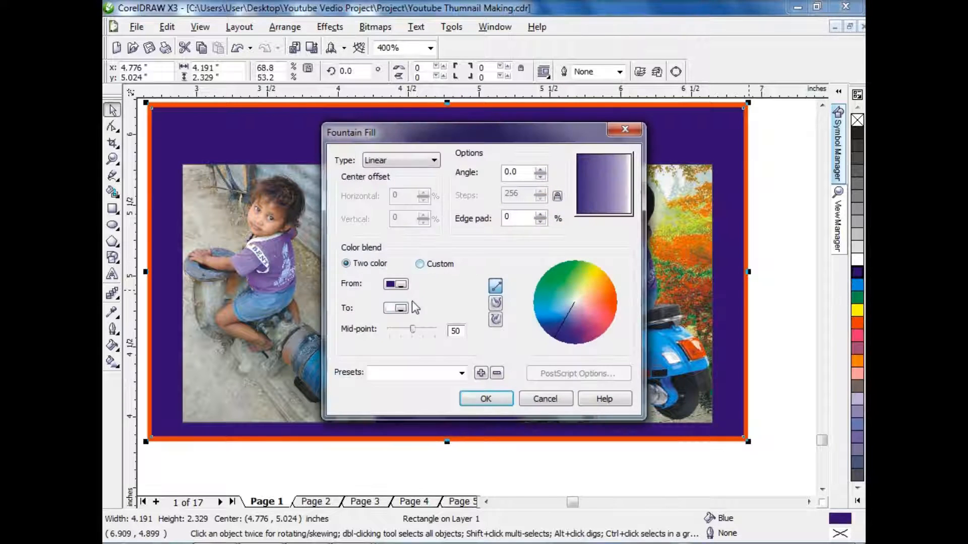
click(396, 308)
click(391, 347)
click(401, 163)
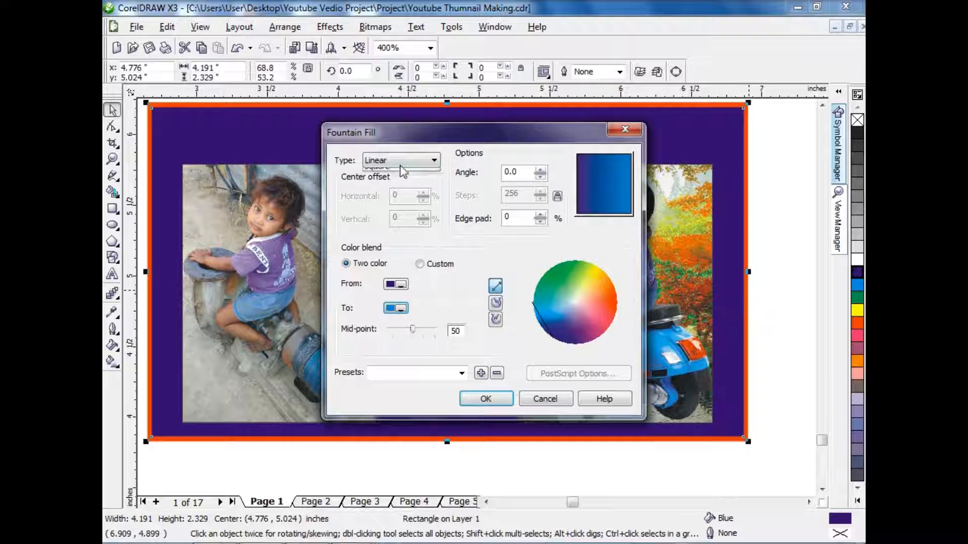
click(405, 186)
click(406, 161)
click(399, 169)
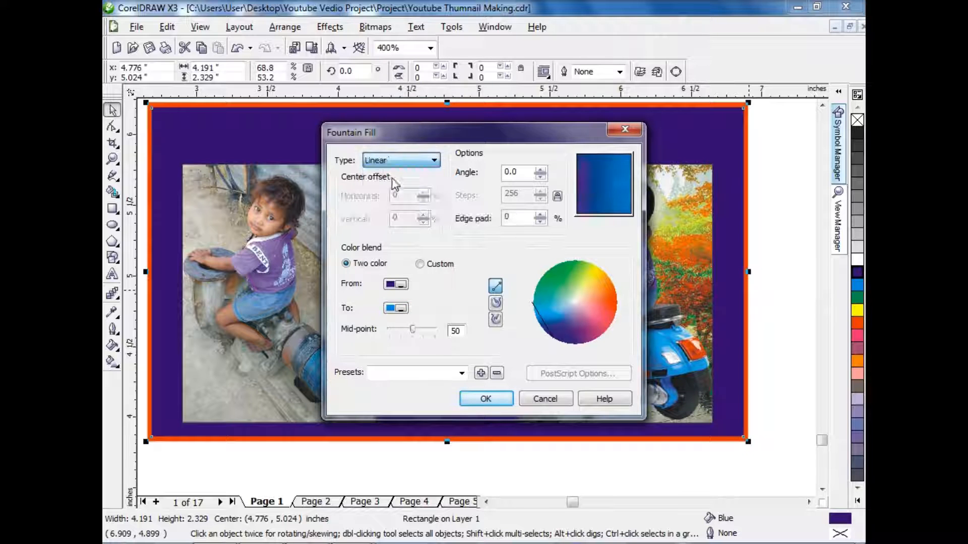
click(401, 161)
click(403, 178)
click(485, 399)
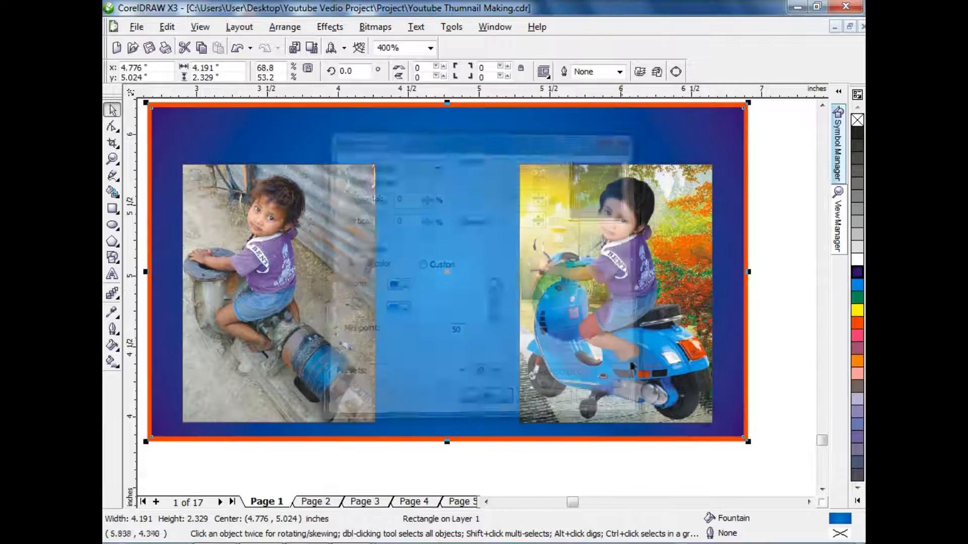
Give both photo frames a 2 pt white outline
click(680, 237)
shift+click(348, 272)
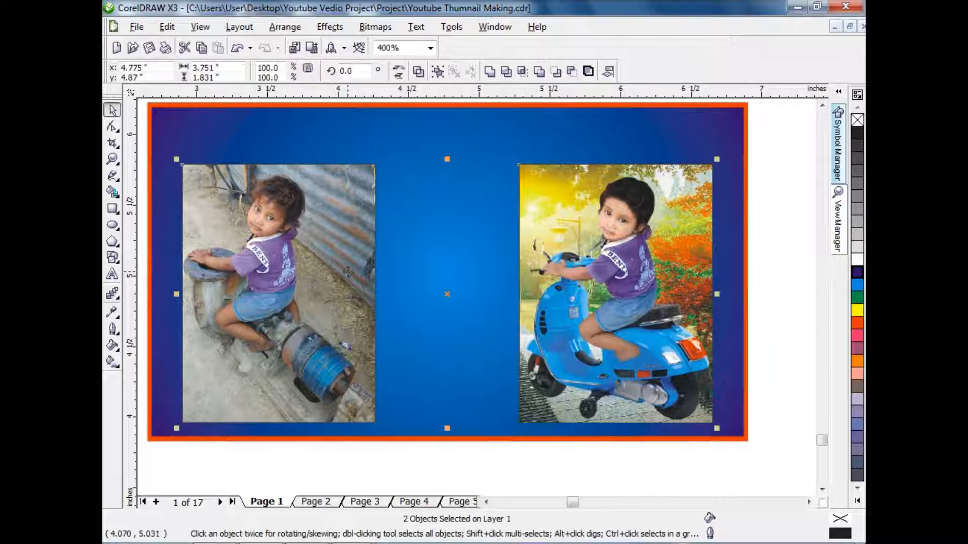
key(F12)
key(Return)
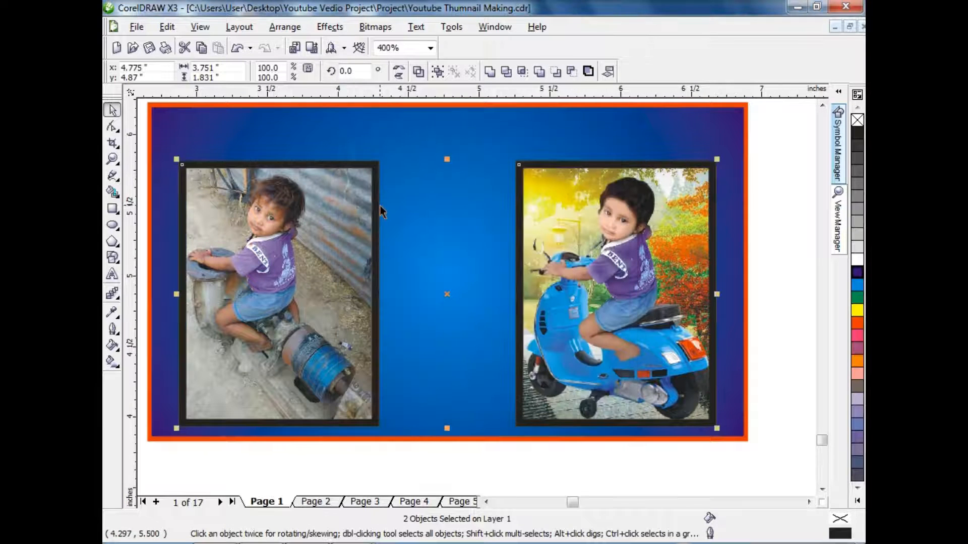
key(F12)
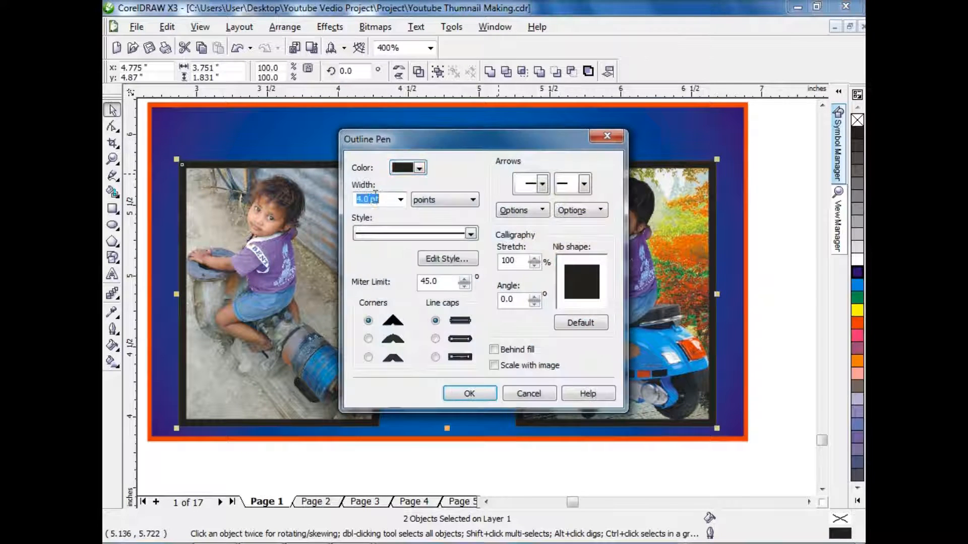
text(2)
key(Return)
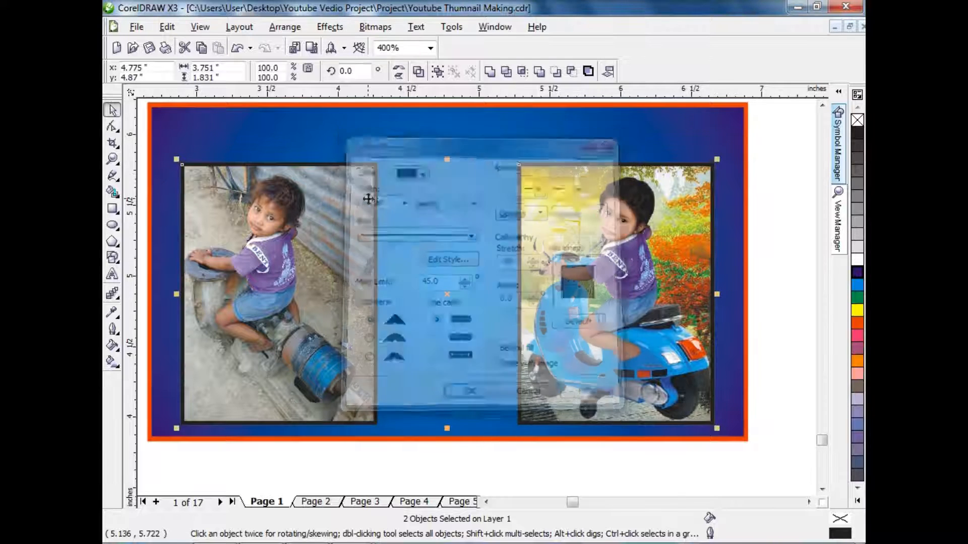
right_click(857, 260)
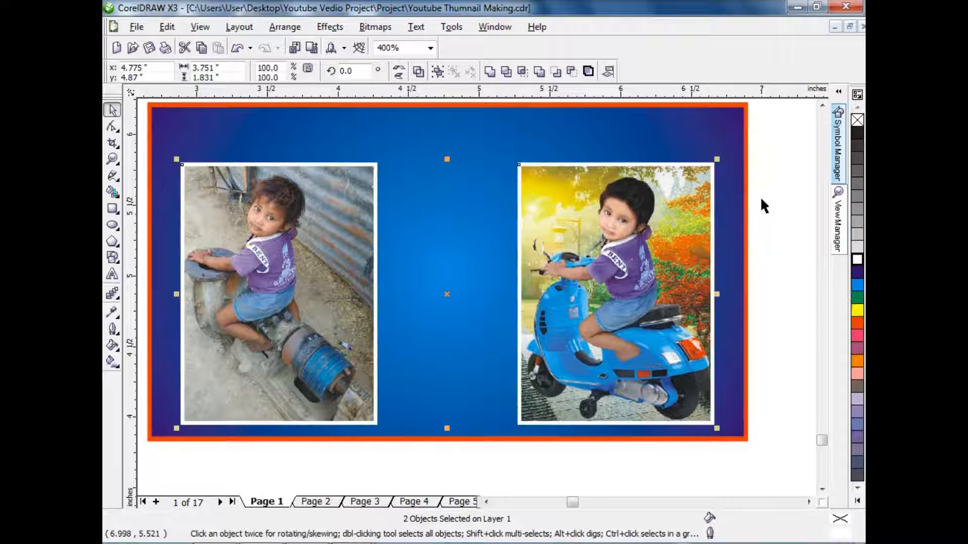
click(783, 187)
Duplicate the background rectangle as a strip about 0.36 inches high along the thumbnail's upper edge and fill it with black
click(364, 292)
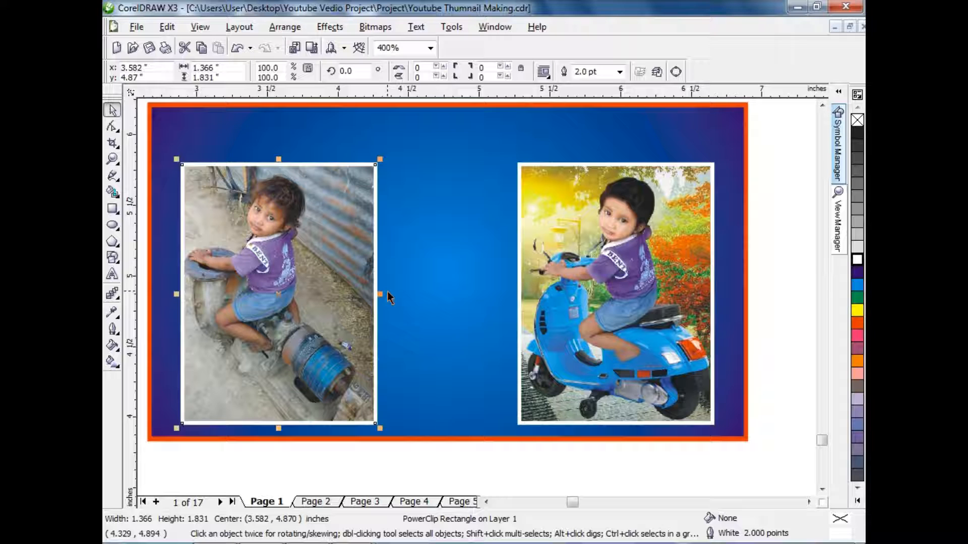
click(491, 164)
drag(447, 438, 447, 161)
click(857, 138)
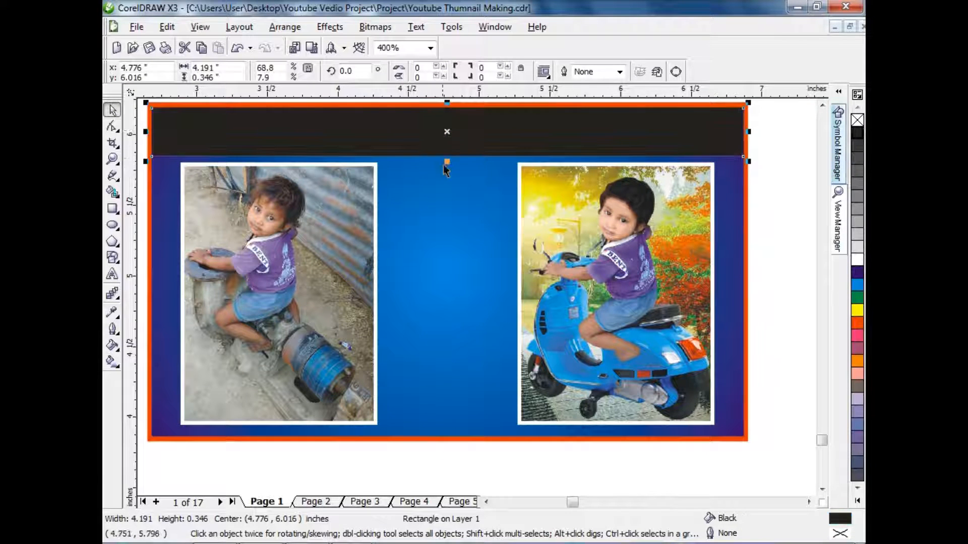
drag(447, 161, 447, 164)
click(778, 186)
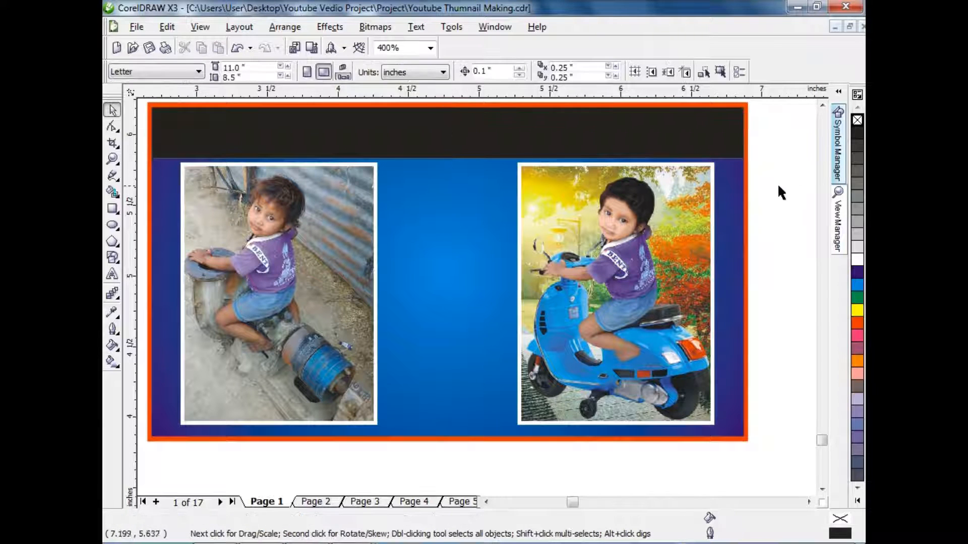
Start a 24 pt A-SuperHindi-10 heading below the thumbnail with the words "फोटो बनाना"
click(114, 276)
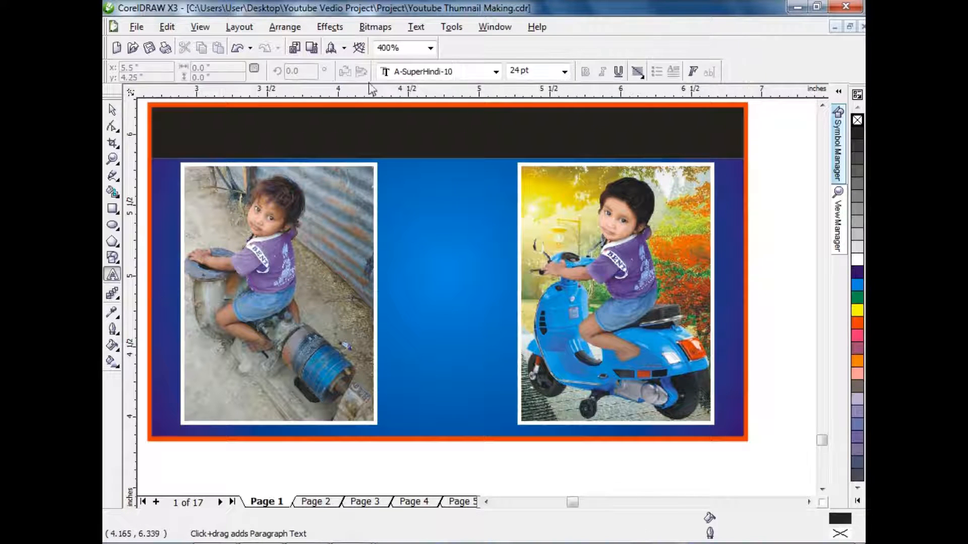
click(434, 75)
click(430, 87)
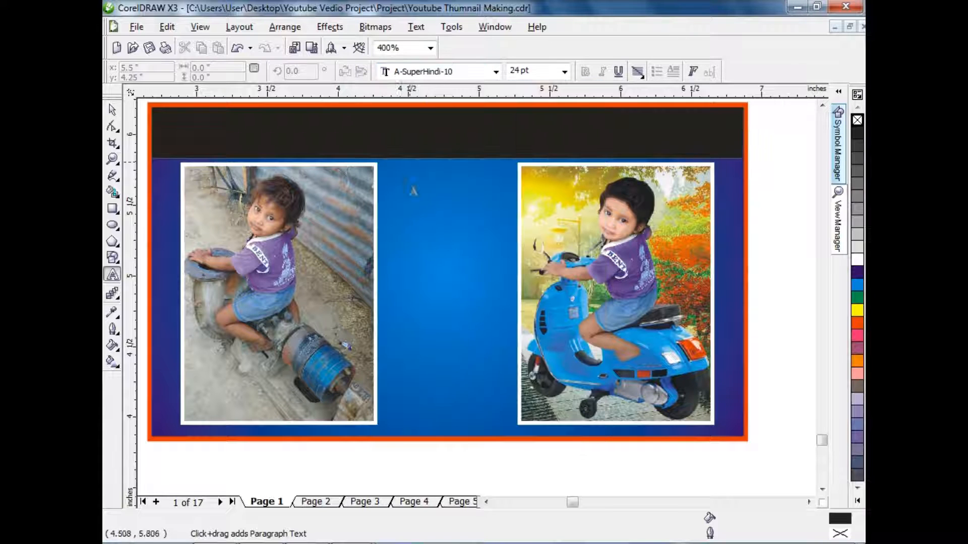
click(364, 478)
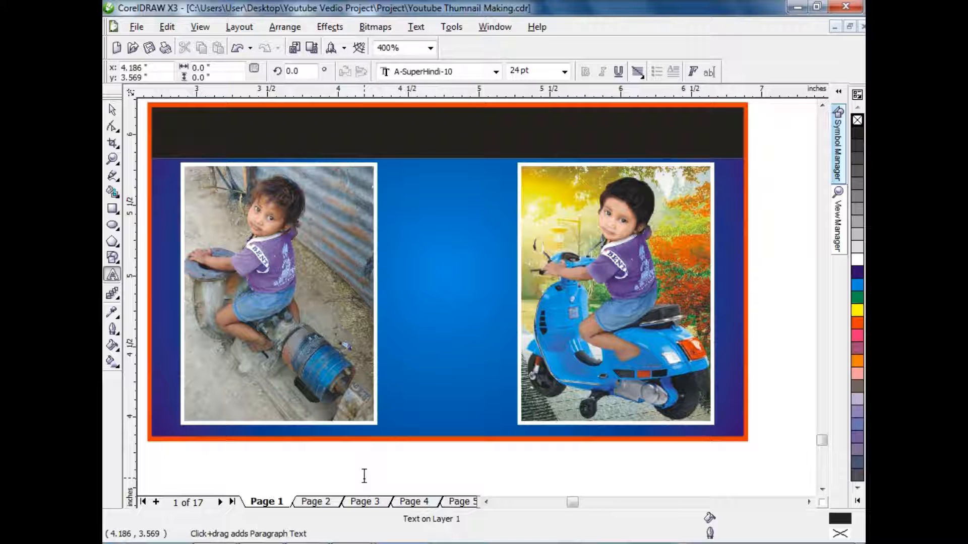
text(फाटो)
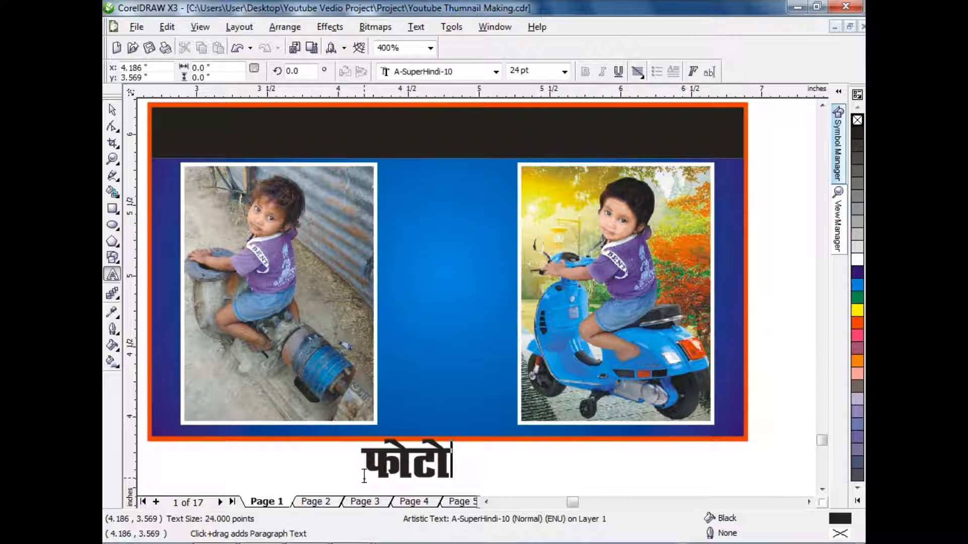
text( बनानो)
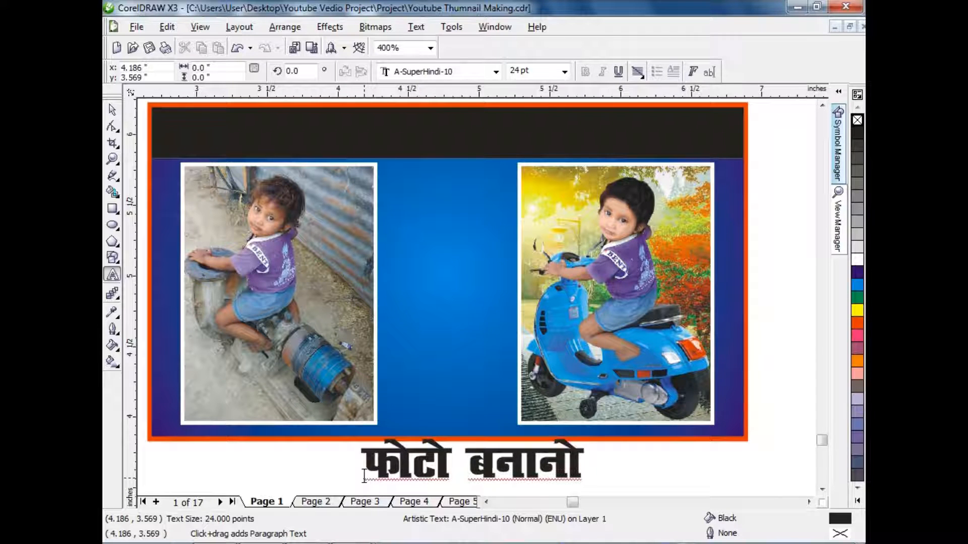
key(BackSpace)
text(ा सीख)
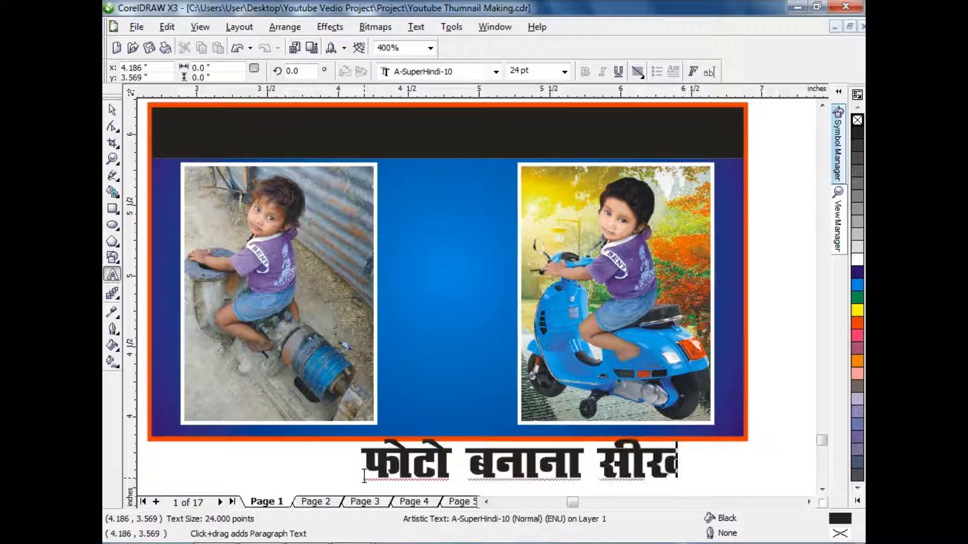
key(BackSpace)
key(BackSpace)
key(BackSpace)
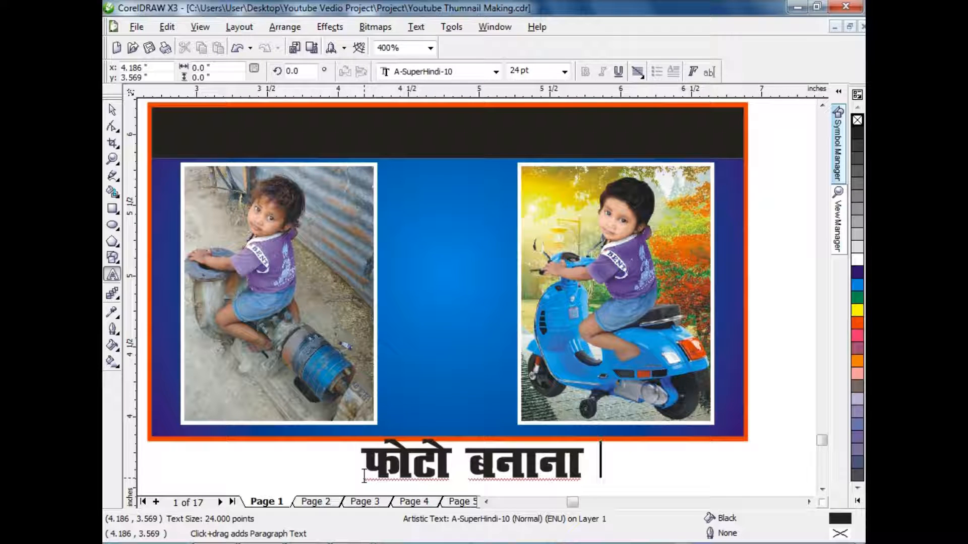
Complete the heading with "सीखें सिर्फ 10 मिनट में" and finish the text entry
text(सीखें सि)
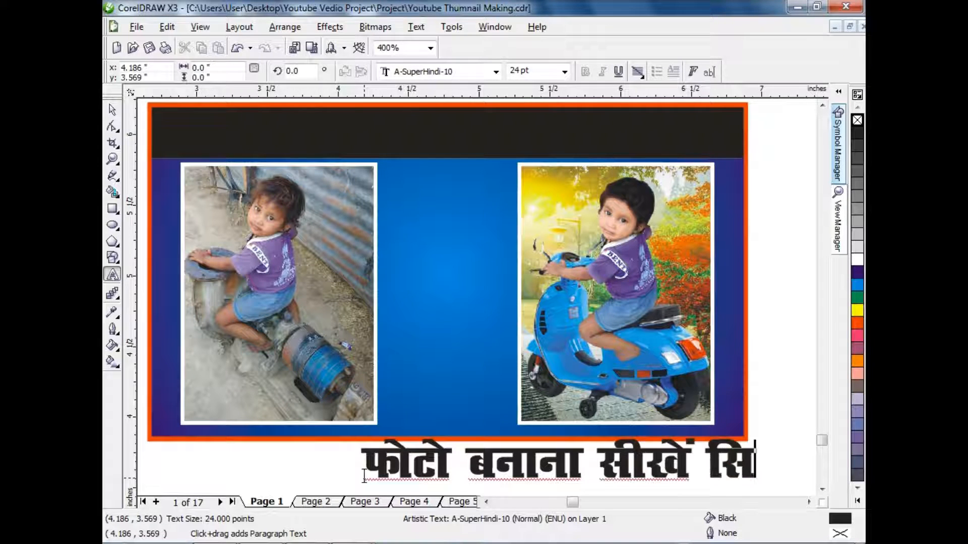
text(र्फ)
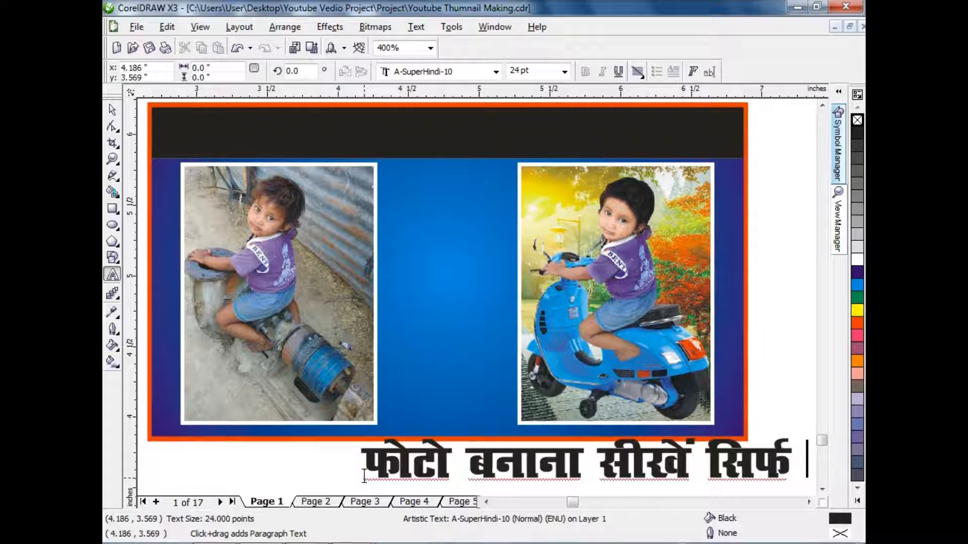
text(10)
key(BackSpace)
key(BackSpace)
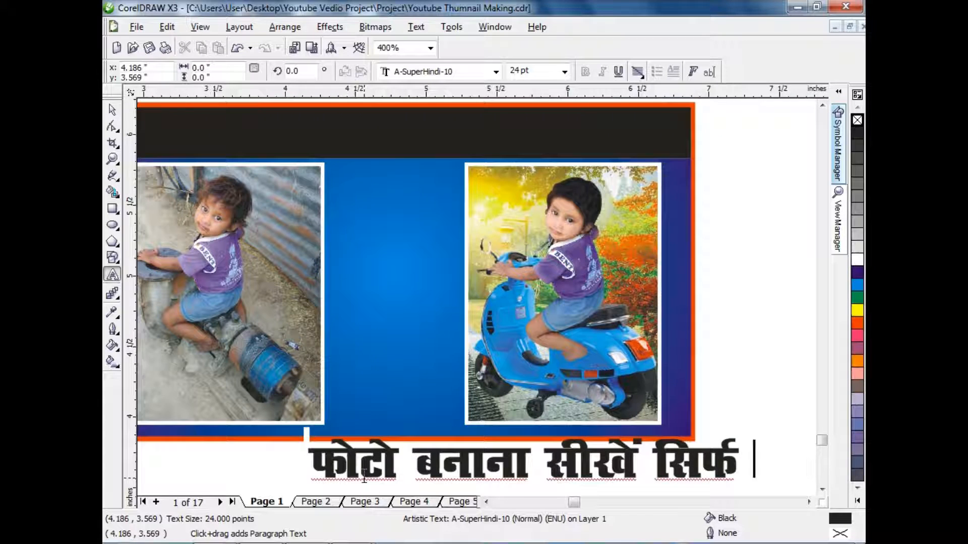
text(10)
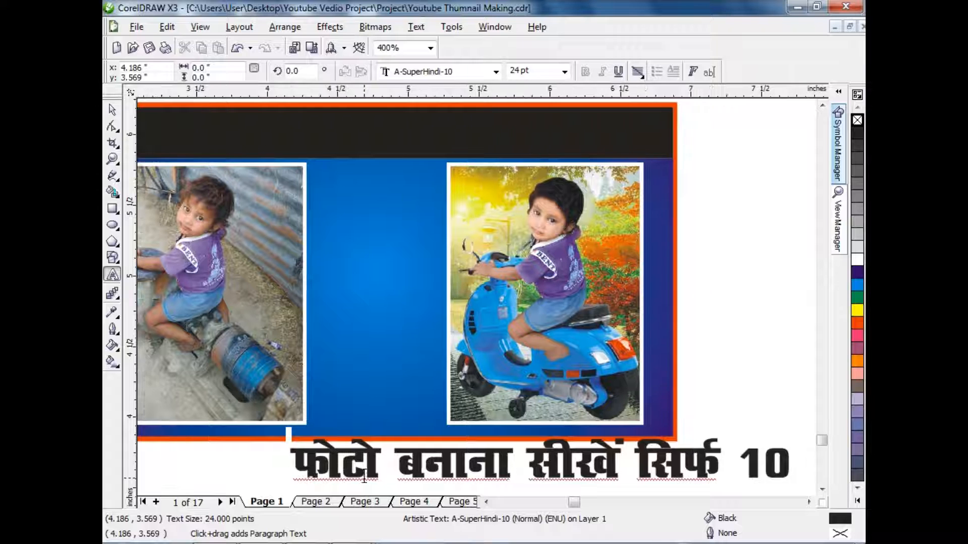
text( fमनट में)
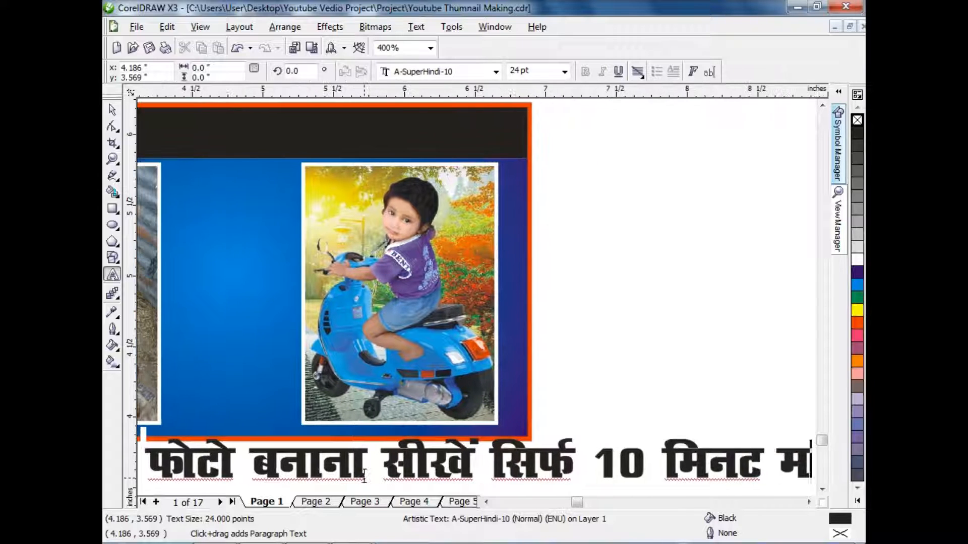
key(ctrl+a)
click(112, 110)
Centre the heading horizontally and vertically on the black strip
scroll(481, 281, down, 1)
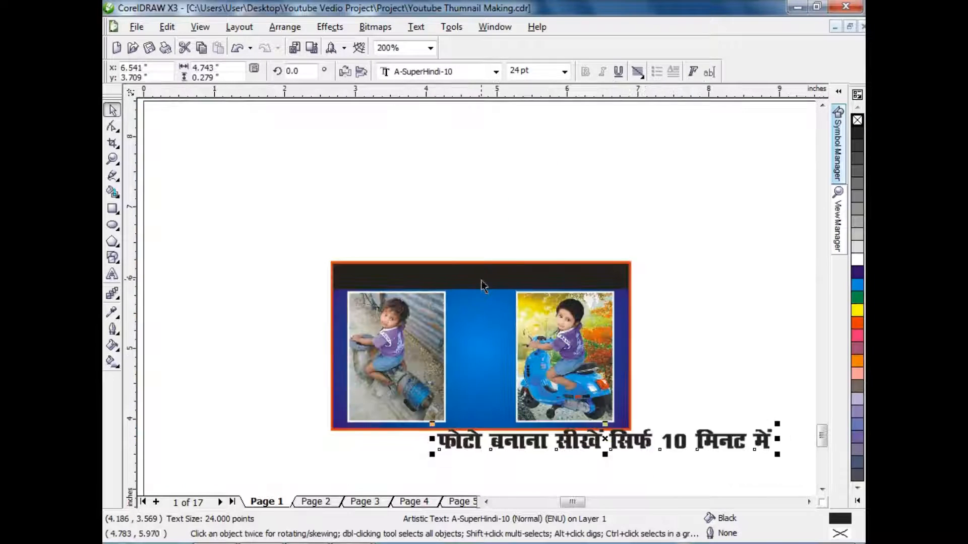
shift+click(482, 281)
key(c)
key(e)
click(489, 243)
scroll(562, 288, up, 1)
Narrow the heading to about 4.07 inches to fit within the black strip and fill it with white
click(741, 295)
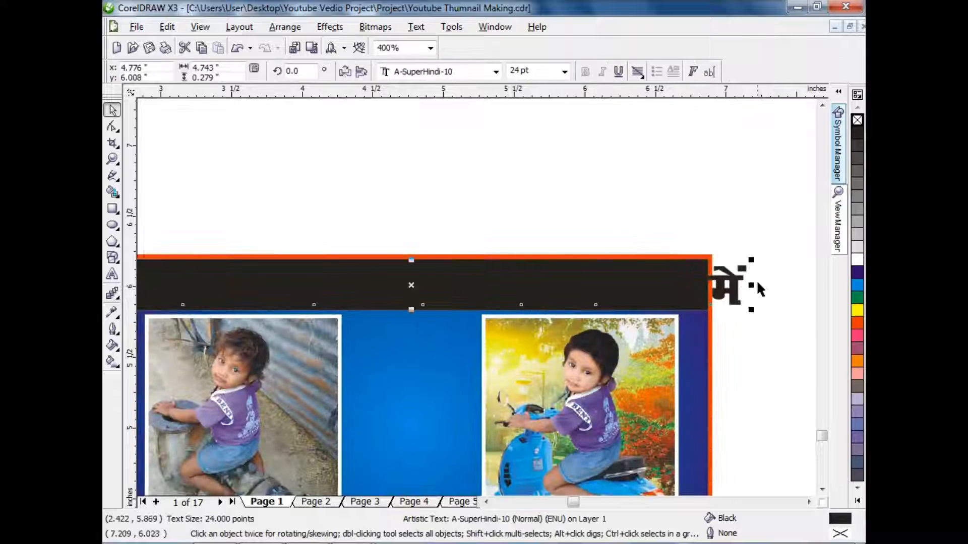
click(857, 260)
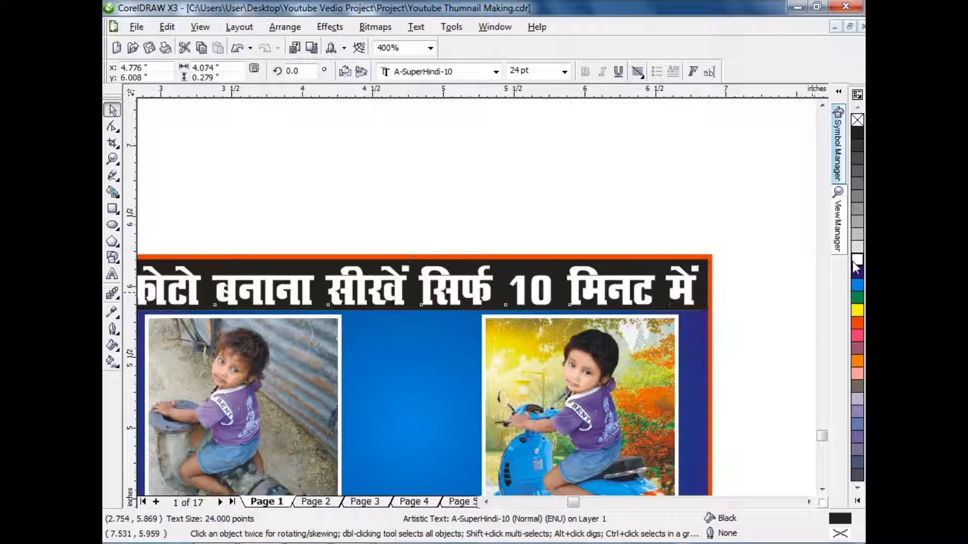
shift+click(651, 263)
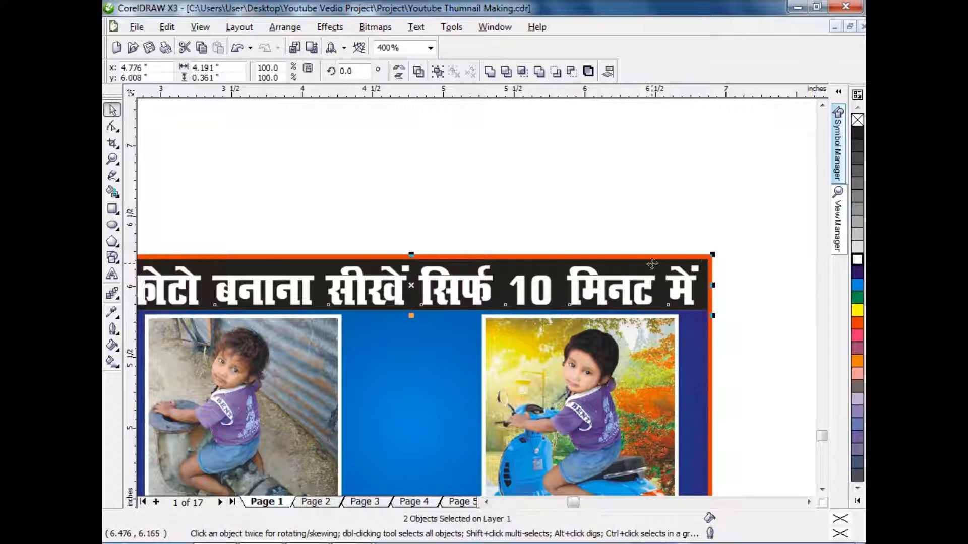
click(677, 228)
scroll(583, 290, down, 2)
scroll(428, 320, up, 3)
scroll(479, 318, down, 2)
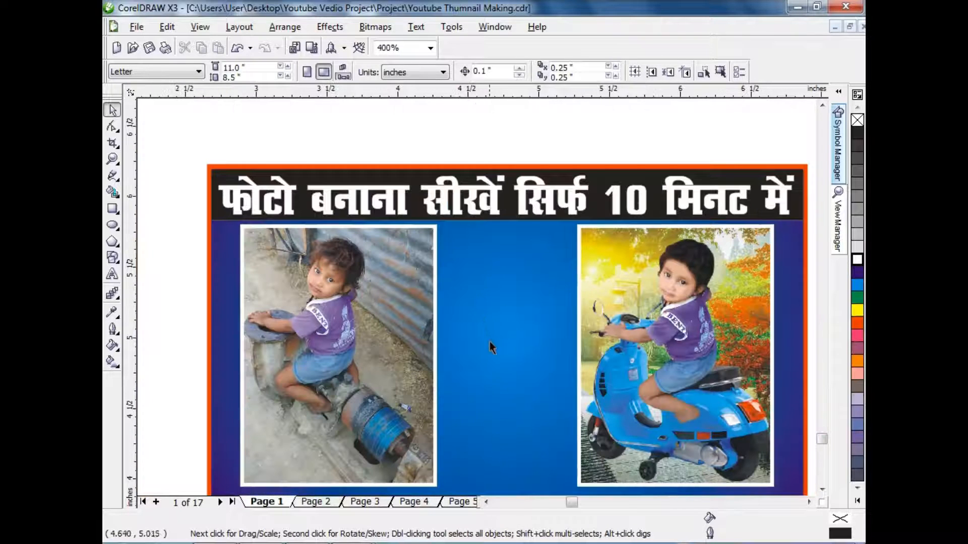
scroll(491, 360, down, 4)
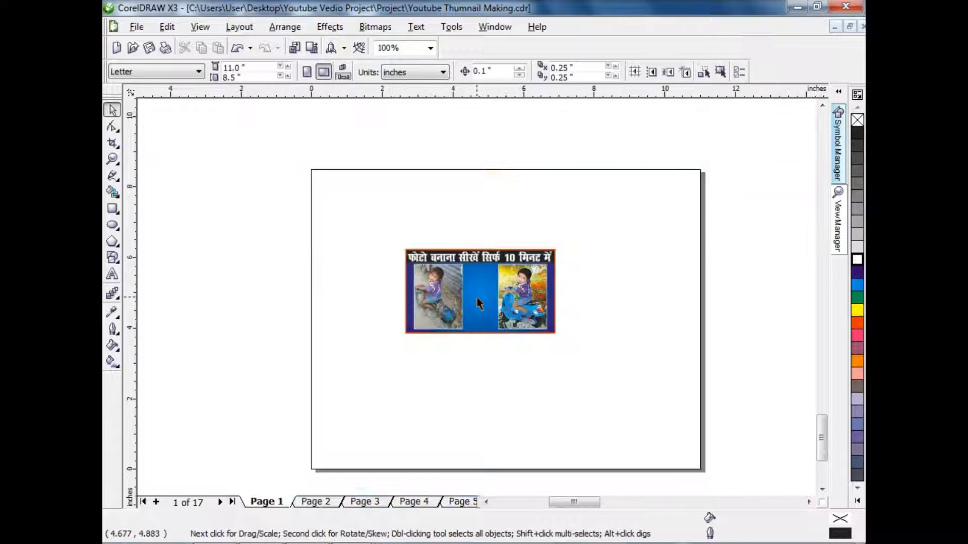
scroll(478, 302, up, 4)
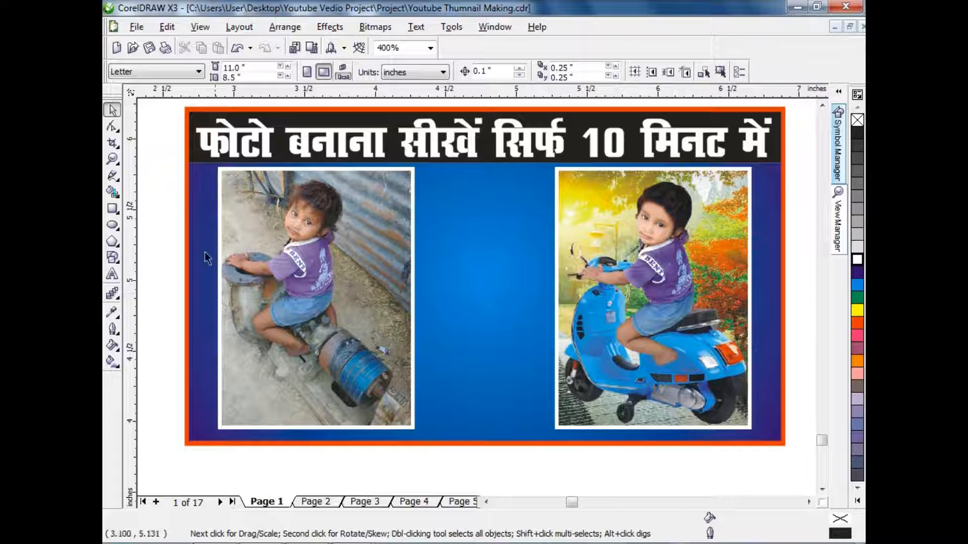
Draw a right-pointing block arrow about 0.91 by 0.60 inches between the two photos
click(118, 231)
click(119, 246)
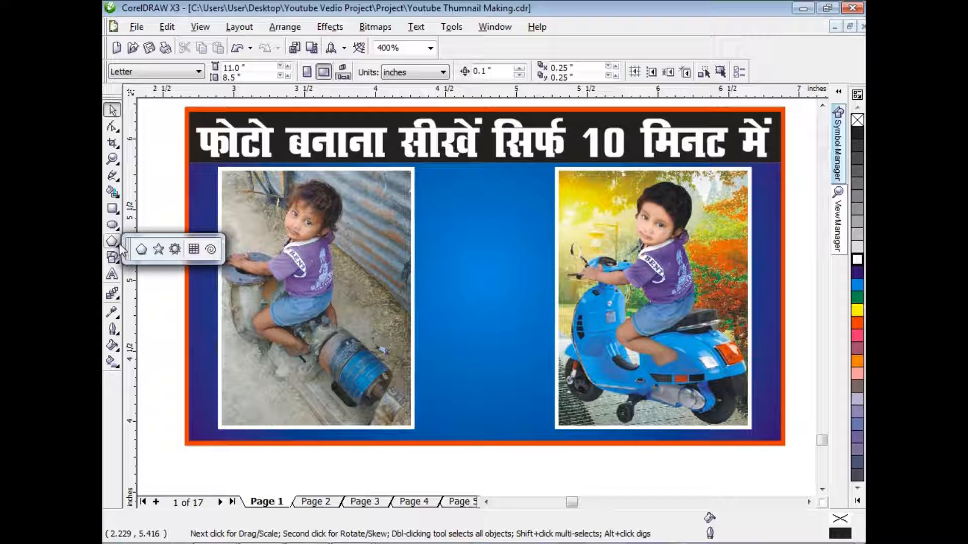
click(118, 262)
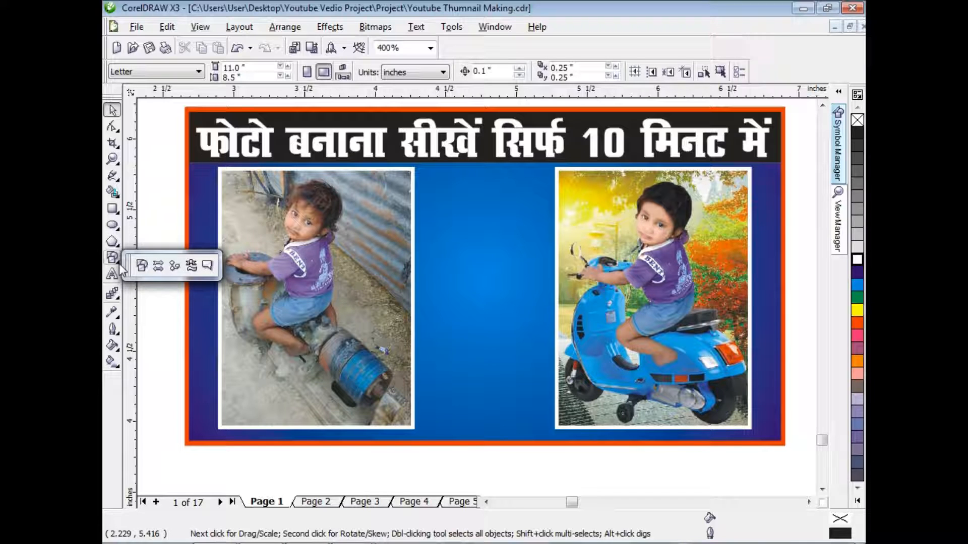
click(158, 265)
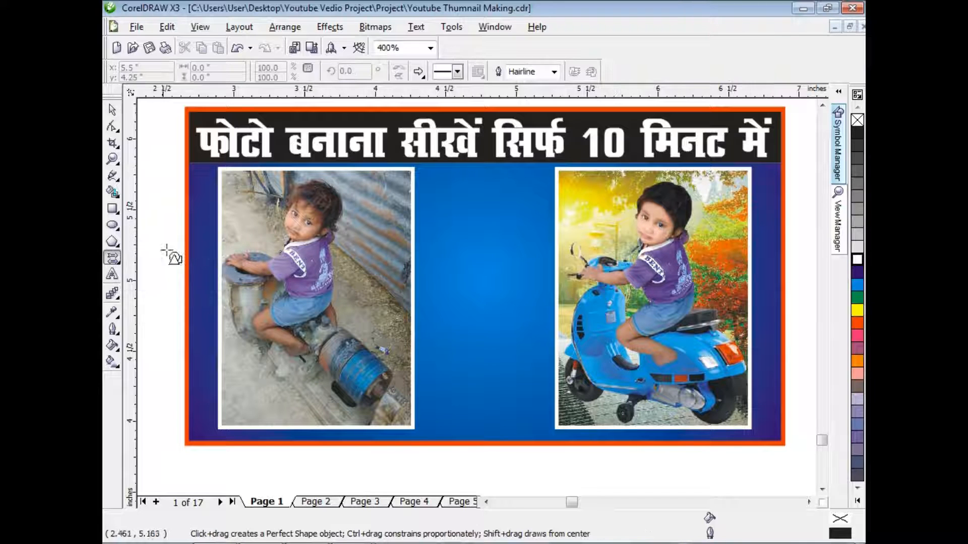
click(420, 73)
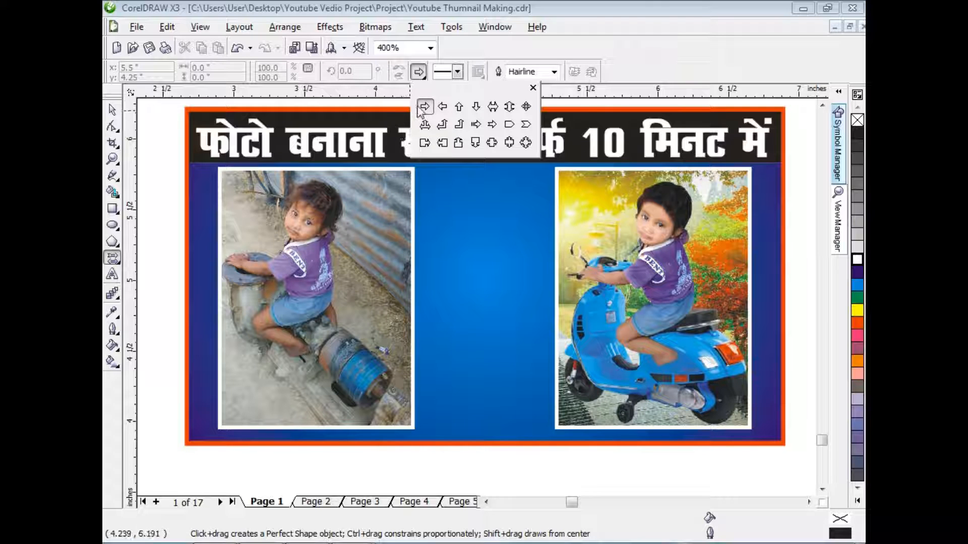
click(426, 124)
drag(421, 243, 550, 329)
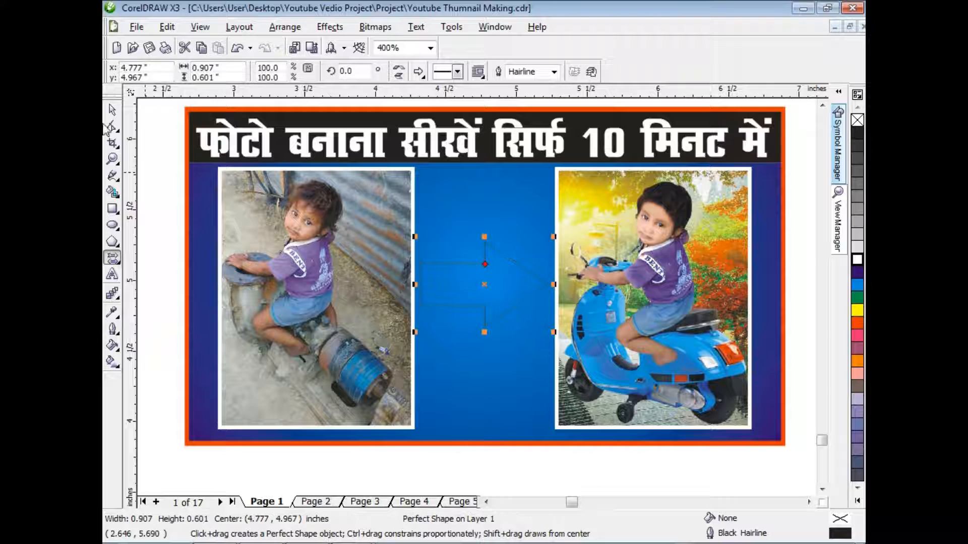
Fill the arrow between the photos with red and remove its outline
click(112, 111)
click(857, 330)
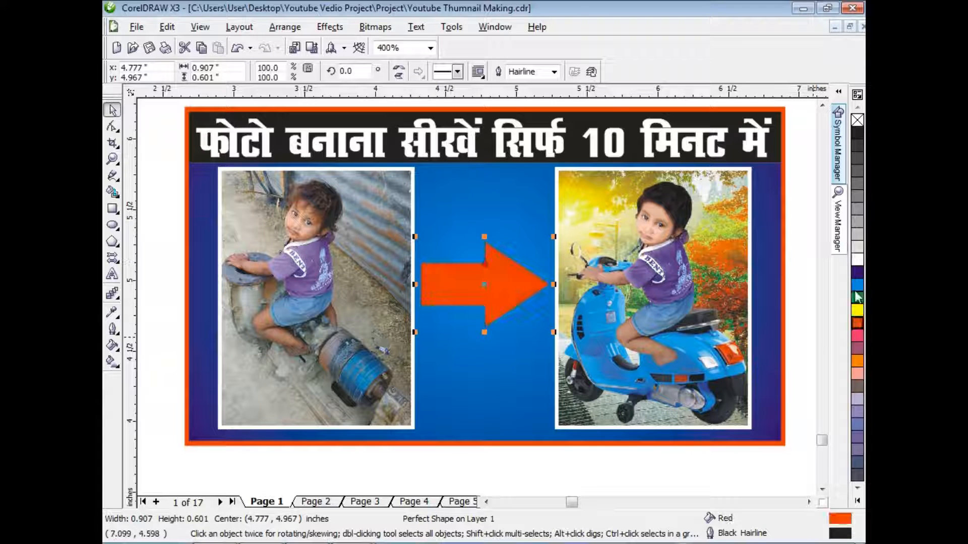
right_click(857, 120)
Duplicate the arrow with a slight upward offset, fill the lower arrow with black as a shadow, and select both arrows
scroll(508, 266, up, 1)
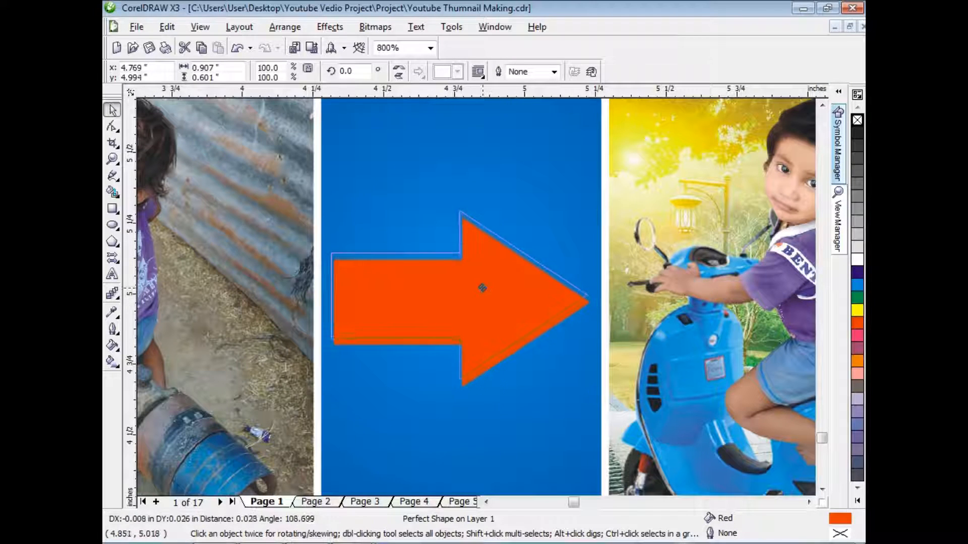
click(858, 133)
shift+click(462, 334)
scroll(464, 335, down, 2)
scroll(489, 325, up, 1)
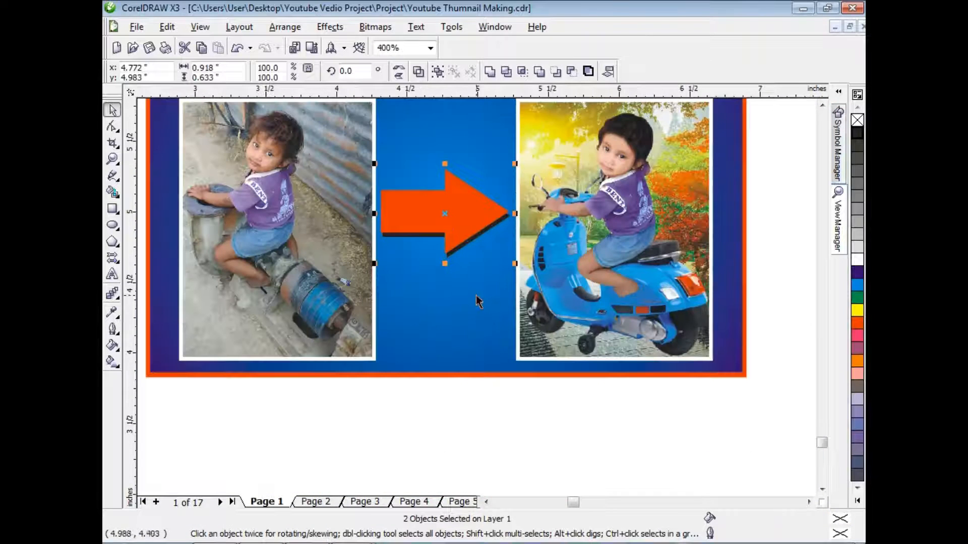
Start a text caption with "Be" in the blank area below the thumbnail and set its font to Arial
click(512, 426)
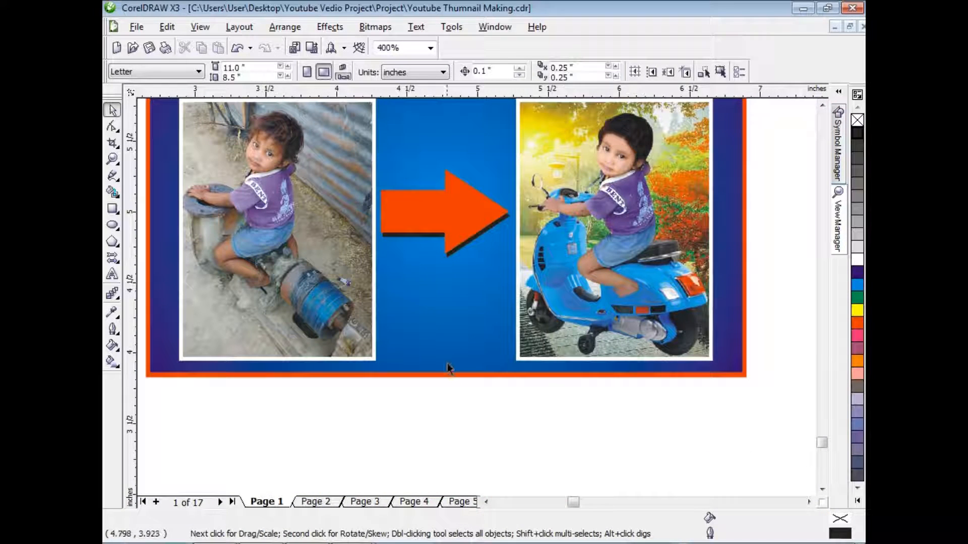
click(112, 275)
click(356, 444)
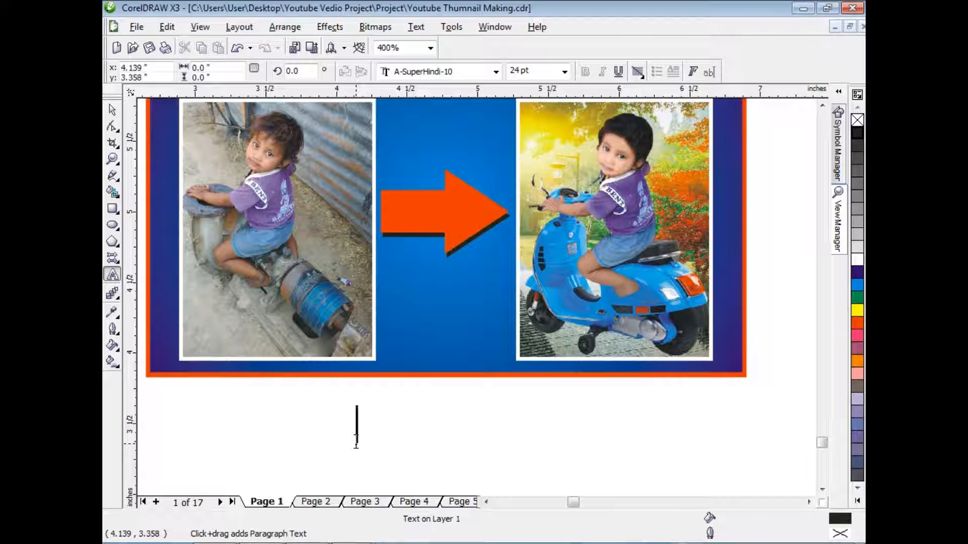
text(Be)
key(ctrl+a)
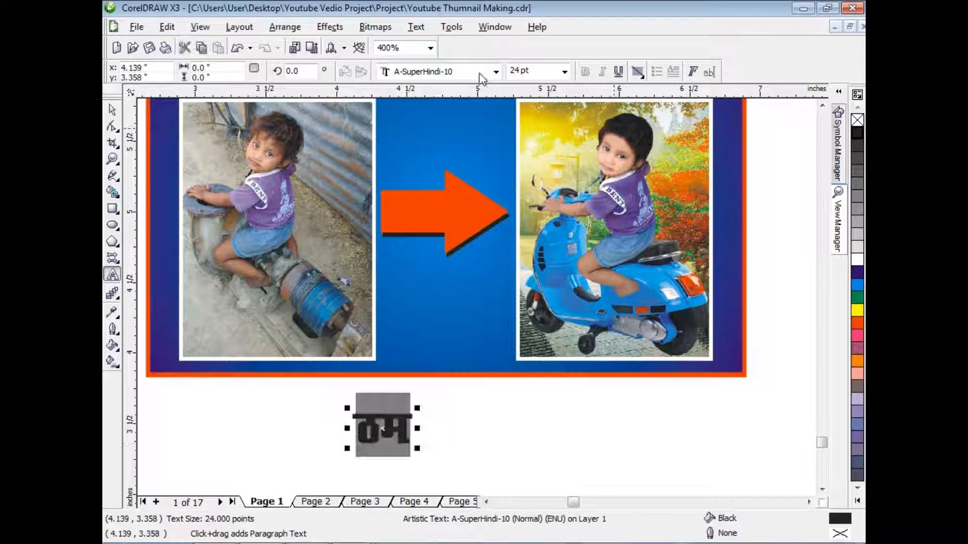
click(438, 75)
click(436, 103)
click(436, 66)
text(Aria)
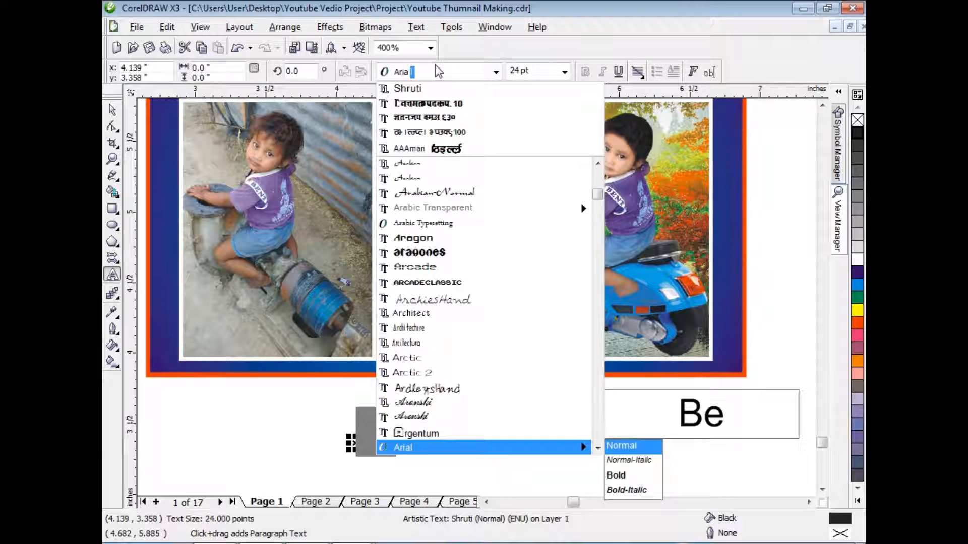
key(Return)
key(End)
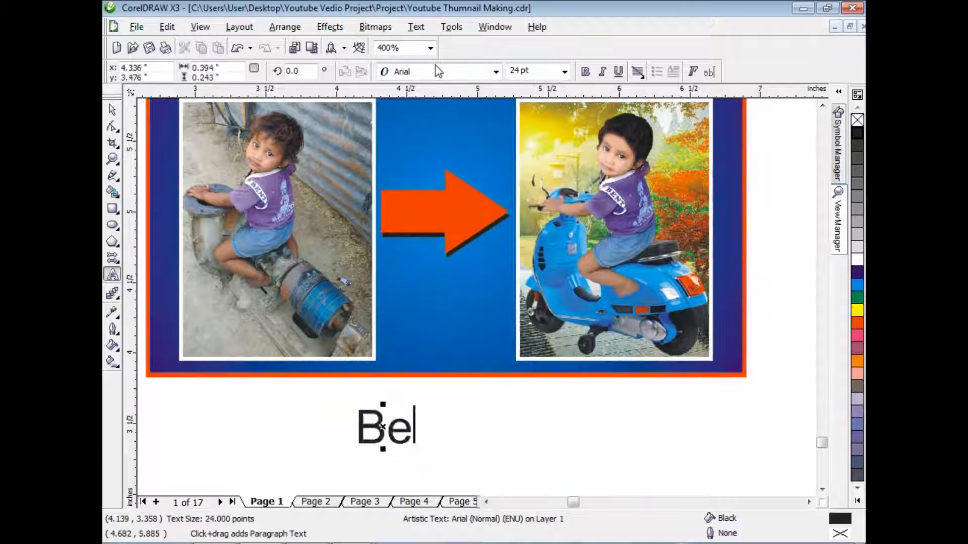
Complete the caption as "Before" and make it bold
text(o)
key(BackSpace)
text(fore)
key(ctrl+a)
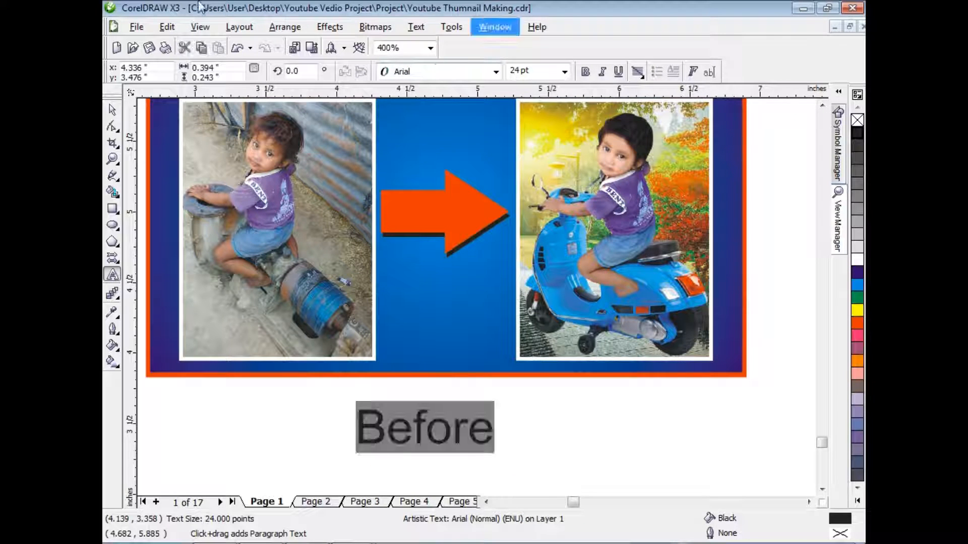
click(585, 72)
click(112, 109)
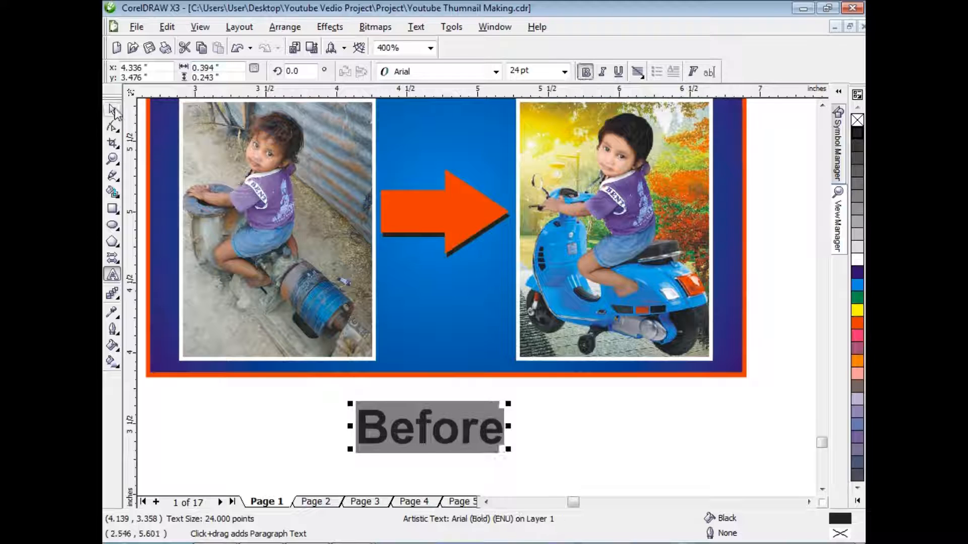
Place the "Before" caption at about 12.4 pt in the before photo's lower-left corner, filled red with a white outline
drag(404, 424, 272, 357)
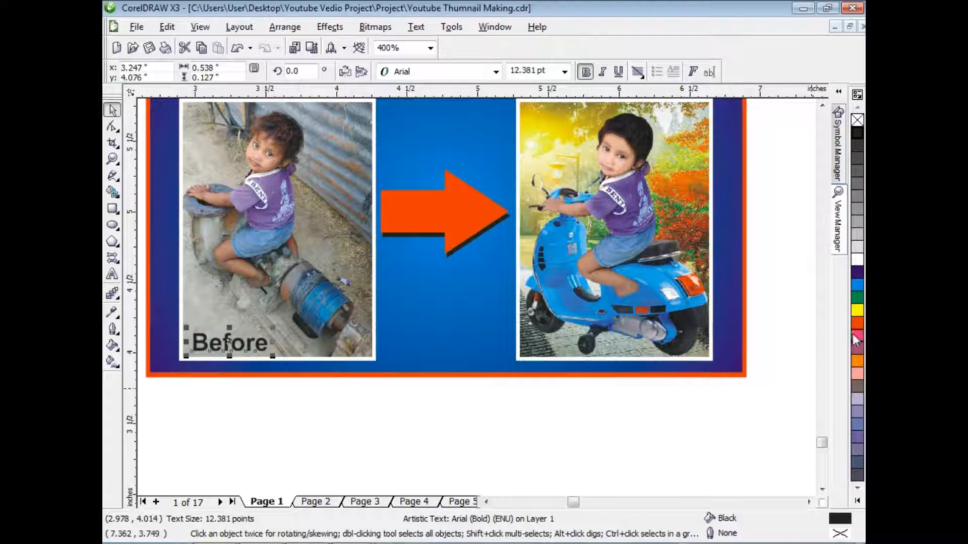
click(857, 310)
key(shift+F2)
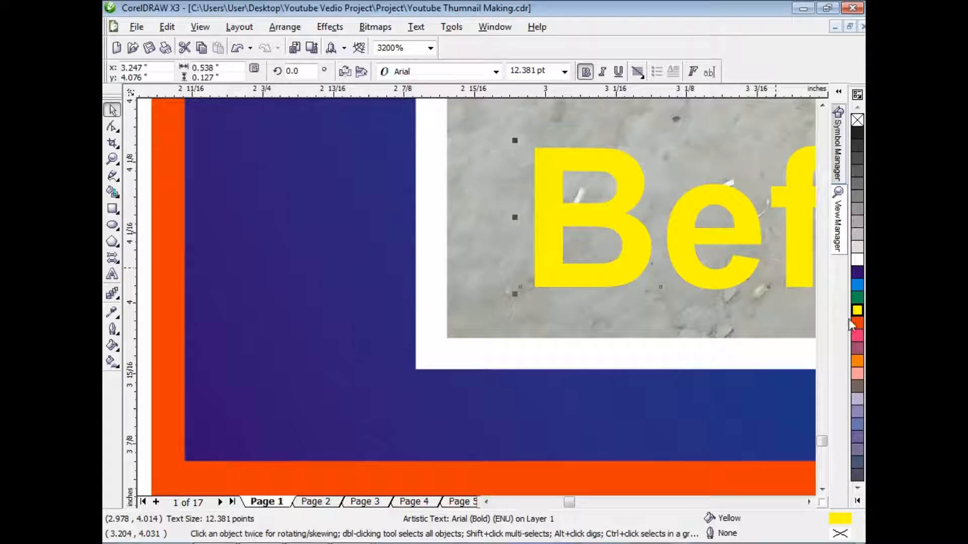
click(857, 323)
right_click(857, 260)
key(F3)
key(F3)
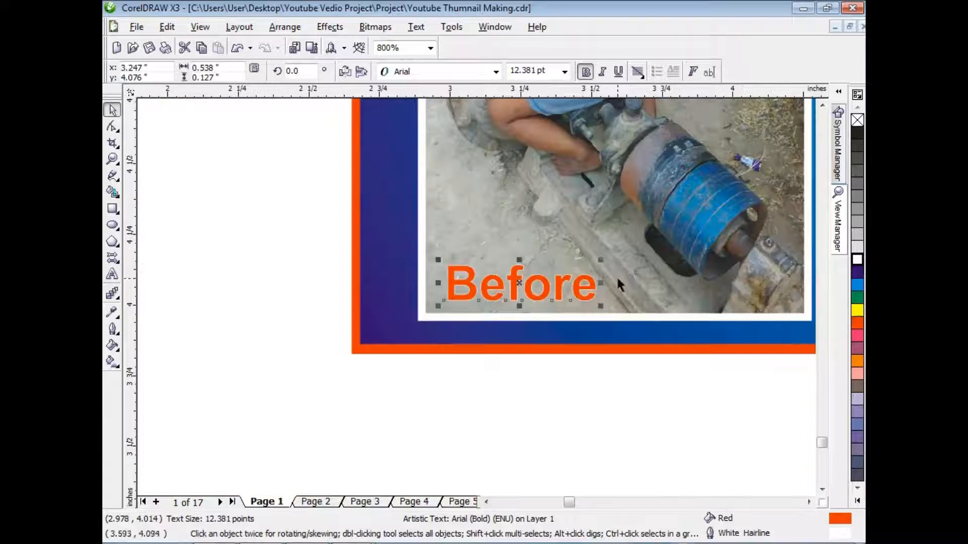
Set the "Before" caption's outline to 2.0 pt with rounded corners, placed behind the fill
key(F12)
click(400, 200)
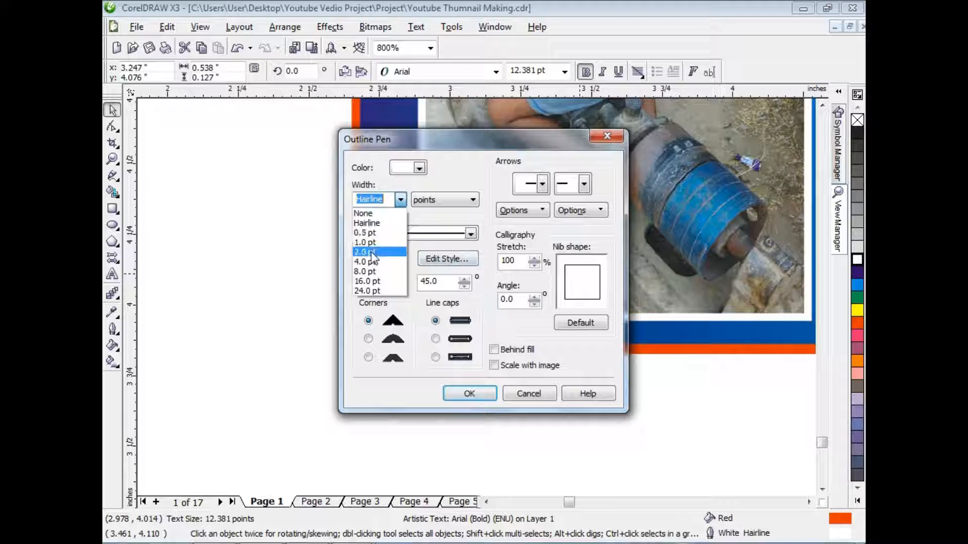
click(372, 252)
click(368, 338)
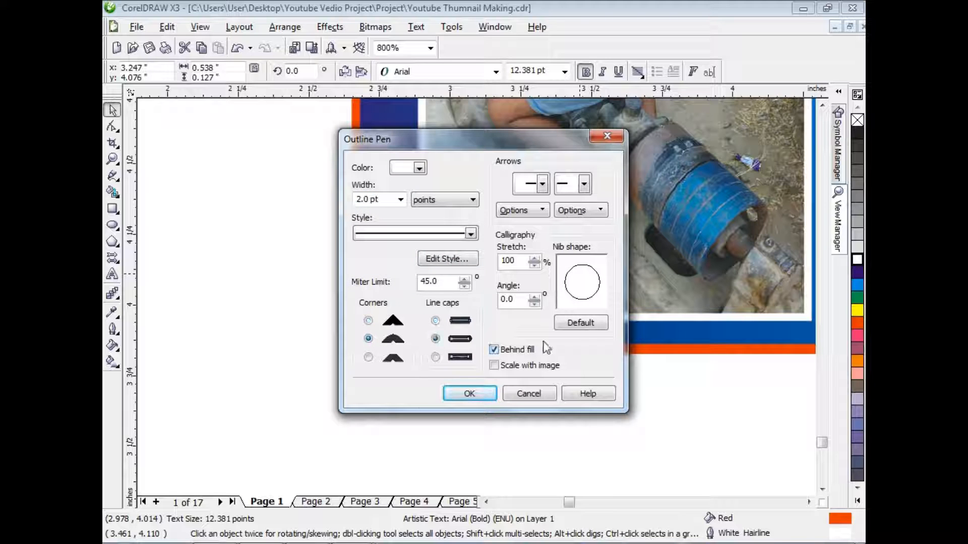
click(469, 393)
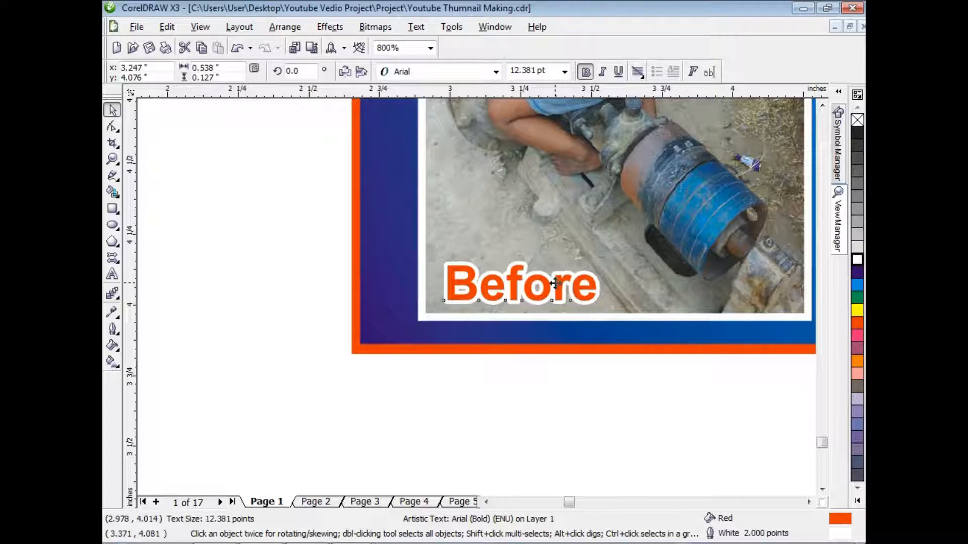
Duplicate the "Before" caption horizontally onto the lower-left corner of the after photo
drag(555, 283, 552, 284)
scroll(552, 284, down, 2)
drag(477, 297, 650, 297)
right_click(649, 297)
scroll(649, 297, up, 3)
Change the duplicated caption's text to "After"
key(F8)
key(ctrl+a)
text(Af)
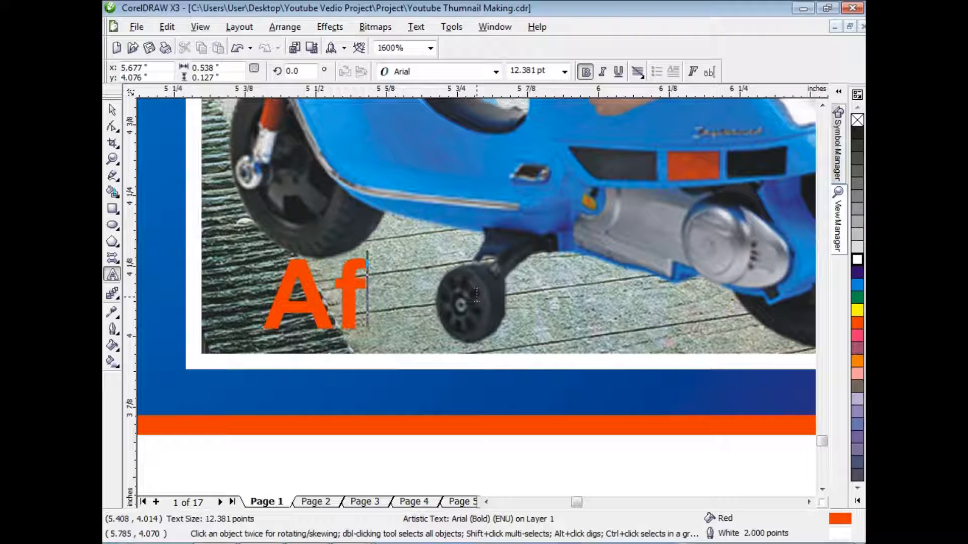
text(ter)
key(ctrl+a)
click(113, 108)
Examine the whole thumbnail layout, including the heading strip, arrow and both photo captions
scroll(467, 292, down, 4)
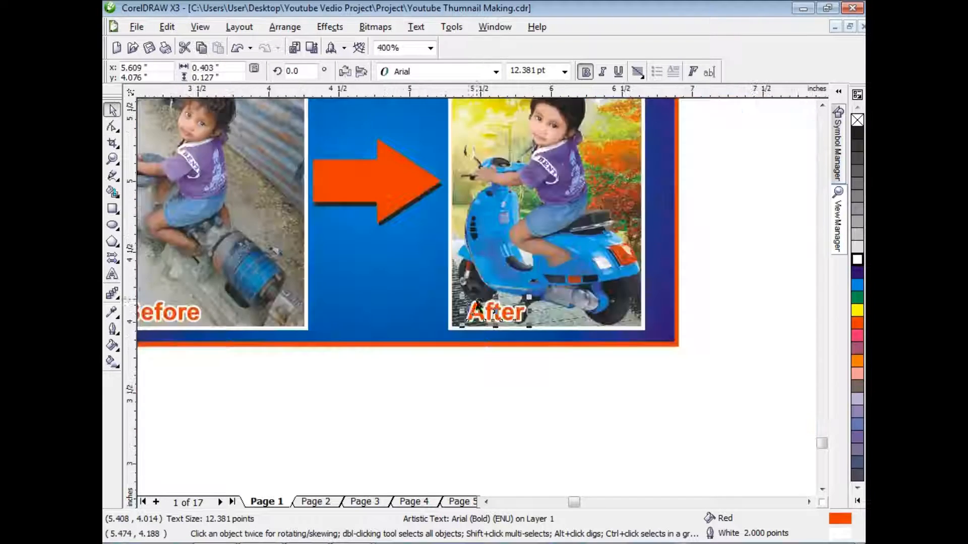
scroll(468, 292, up, 2)
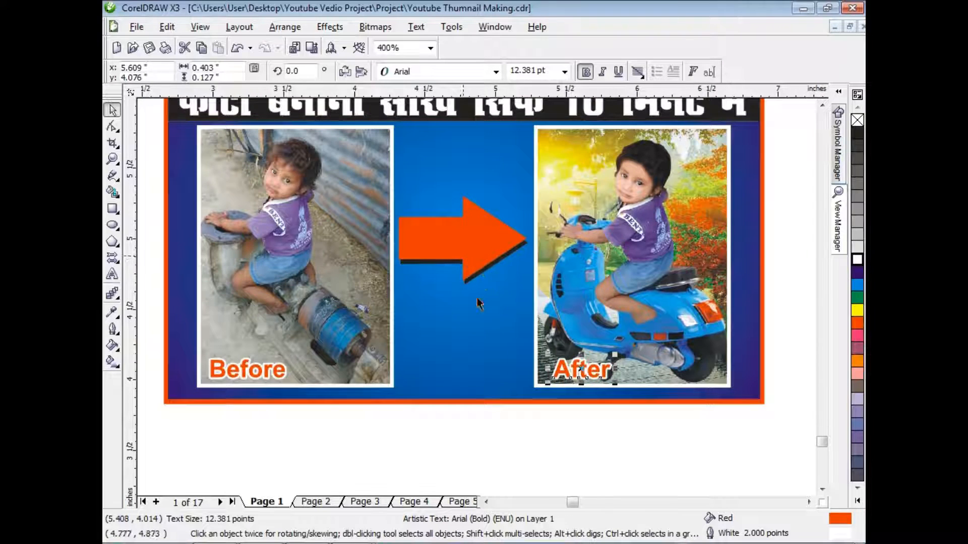
scroll(479, 304, down, 2)
scroll(473, 282, up, 2)
click(508, 212)
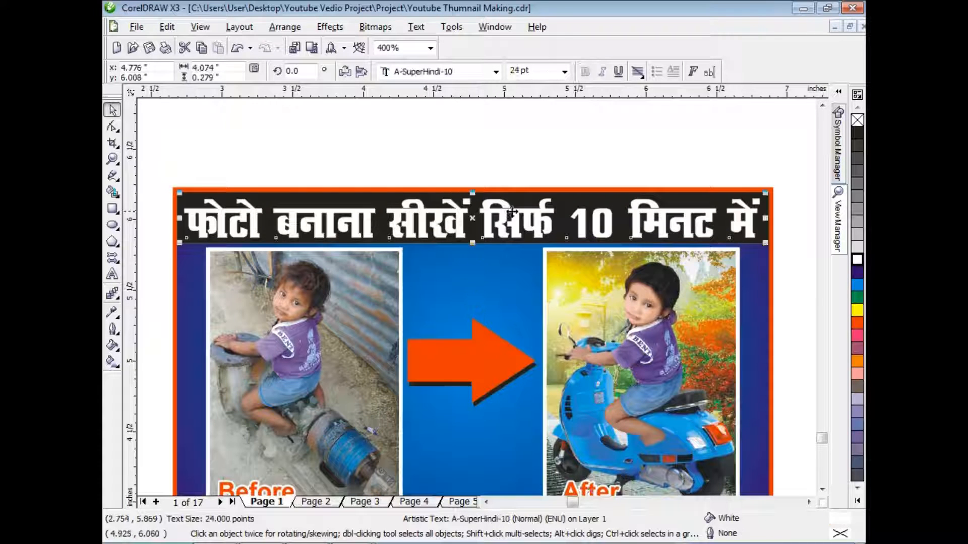
shift+click(572, 203)
click(600, 166)
scroll(552, 224, down, 1)
key(F2)
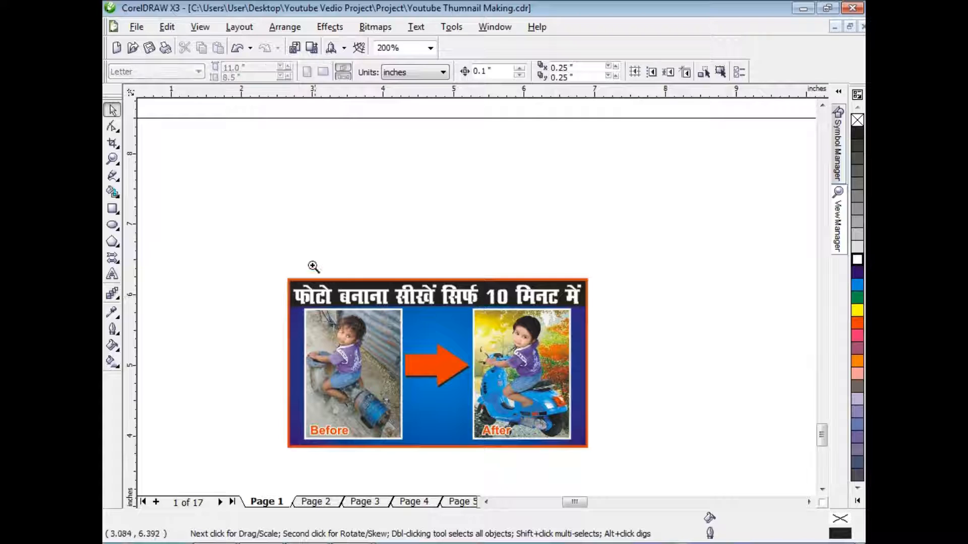
drag(281, 266, 602, 448)
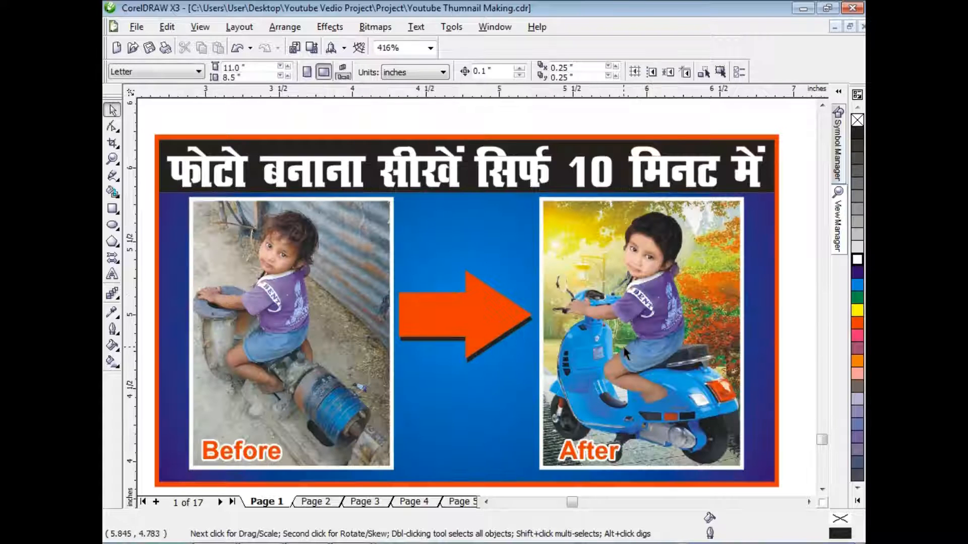
Select all thumbnail objects and begin a JPG export of the selection into the desktop's Baby With Bike folder
drag(791, 122, 222, 463)
key(F3)
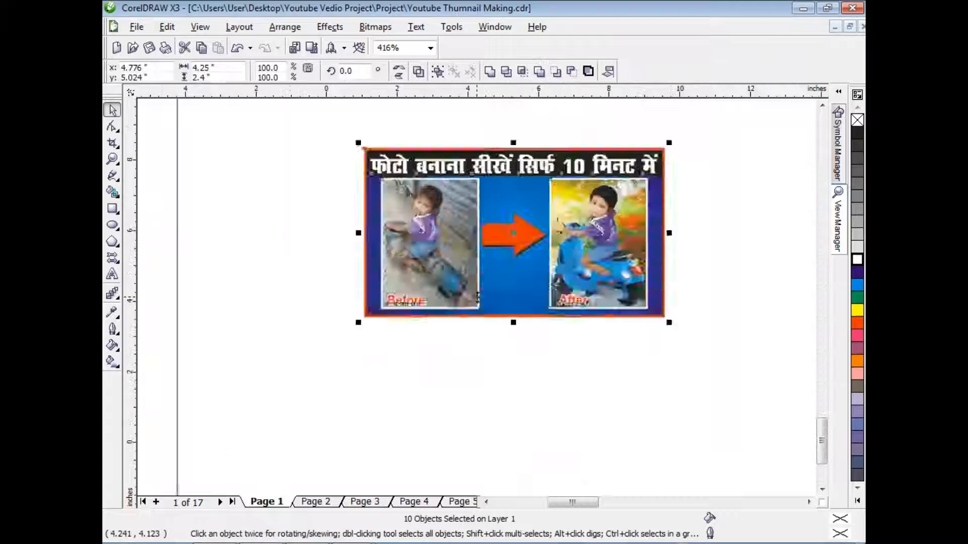
scroll(477, 298, up, 1)
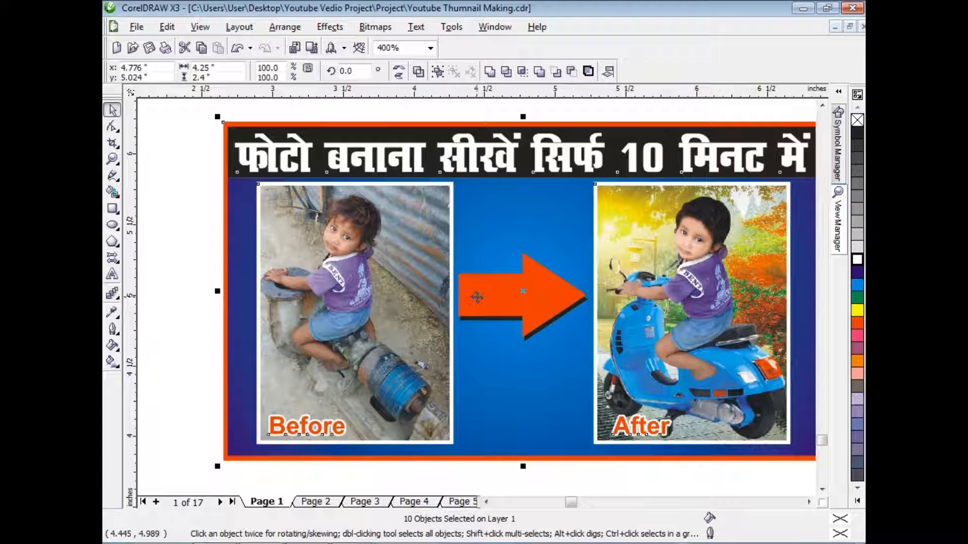
key(ctrl+e)
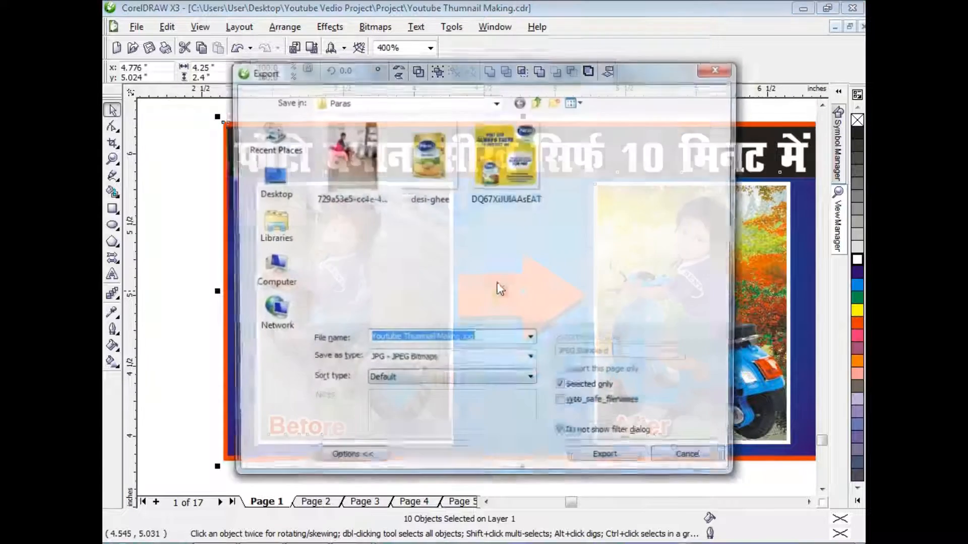
click(260, 181)
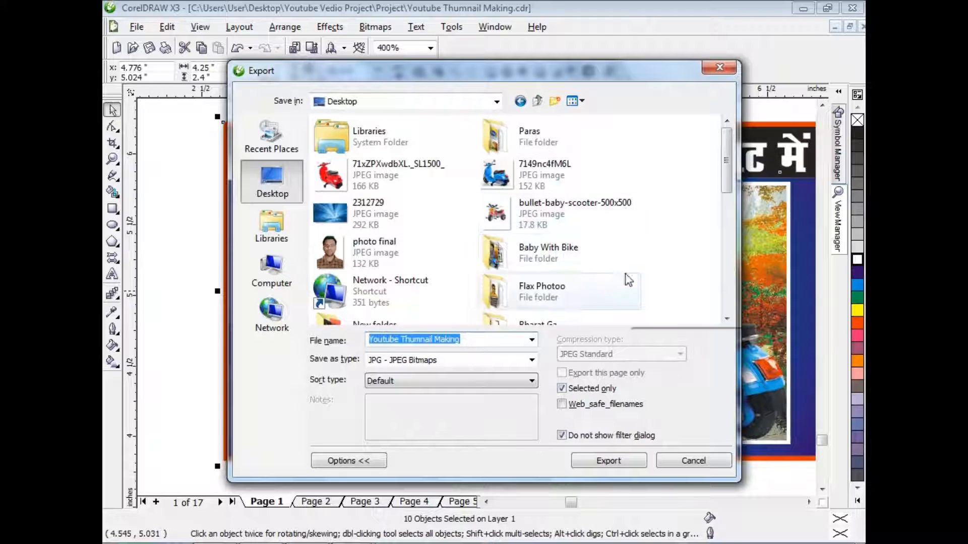
drag(726, 148, 724, 185)
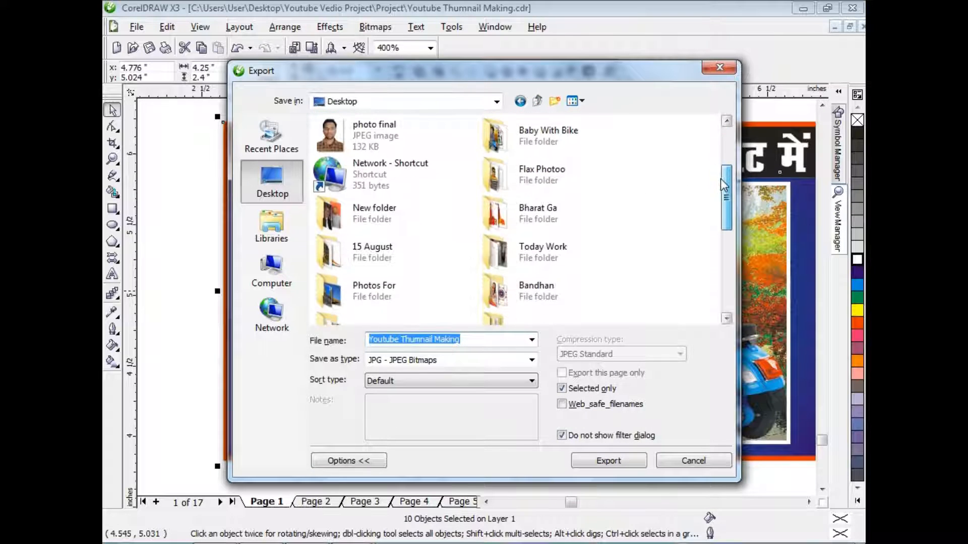
double_click(539, 133)
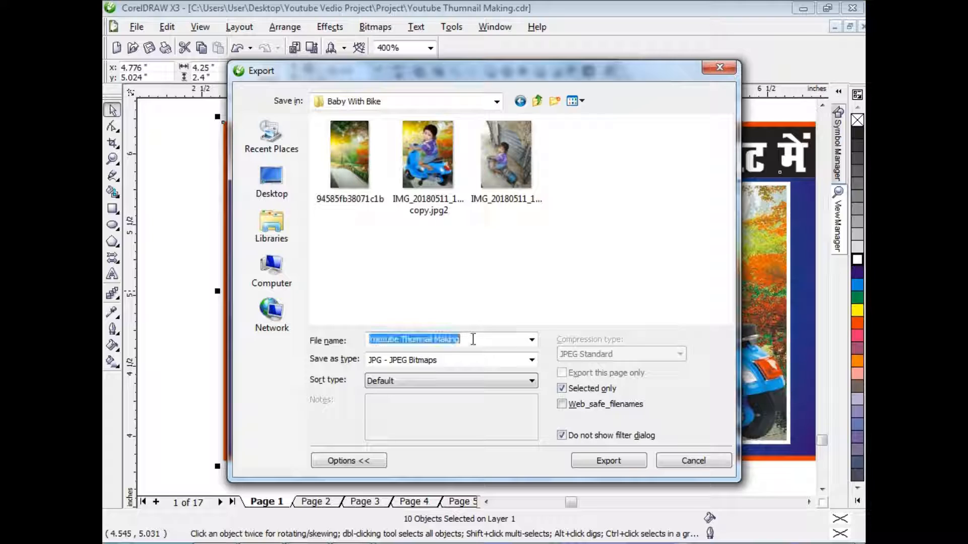
Name the export "Baby With Bike Photo Editting" and export it at 500 dpi
text(Baby With Bike Photo Editting)
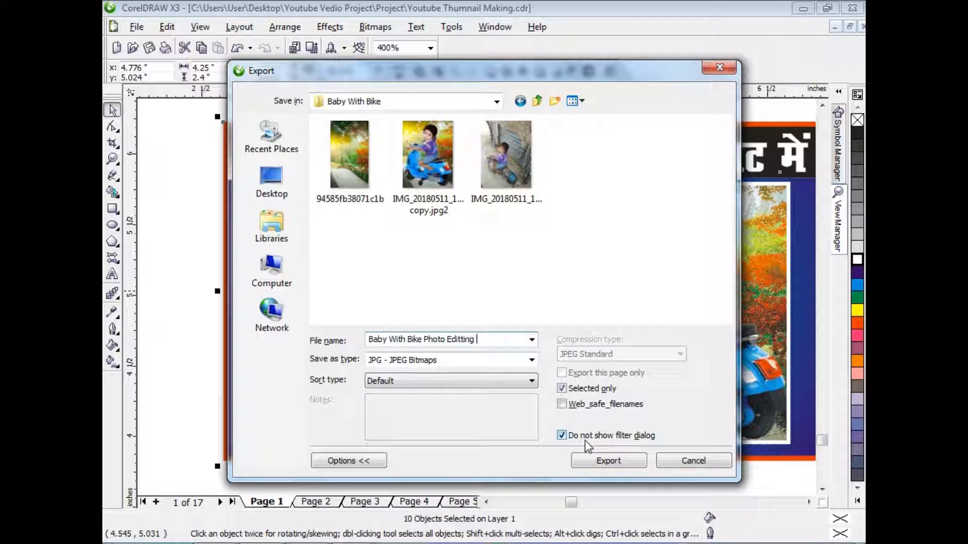
click(602, 460)
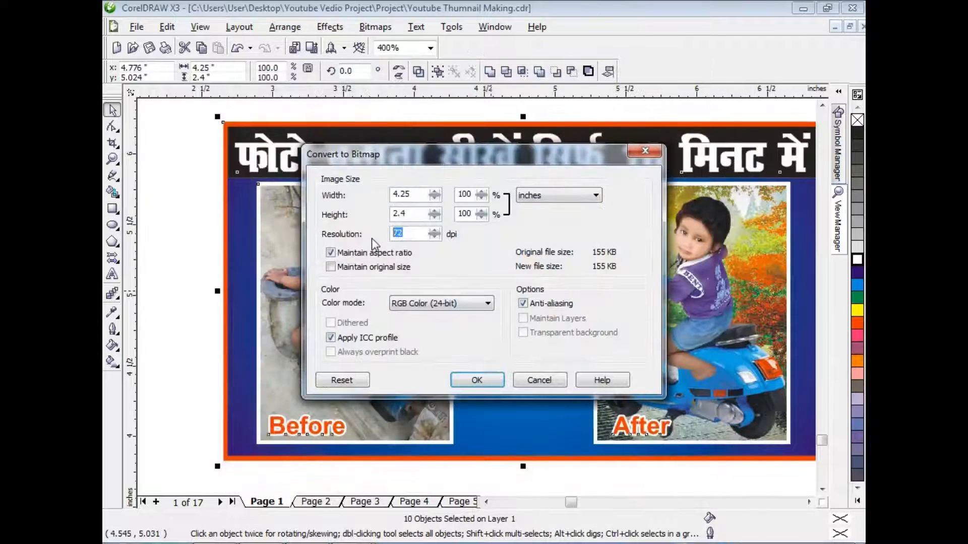
text(500)
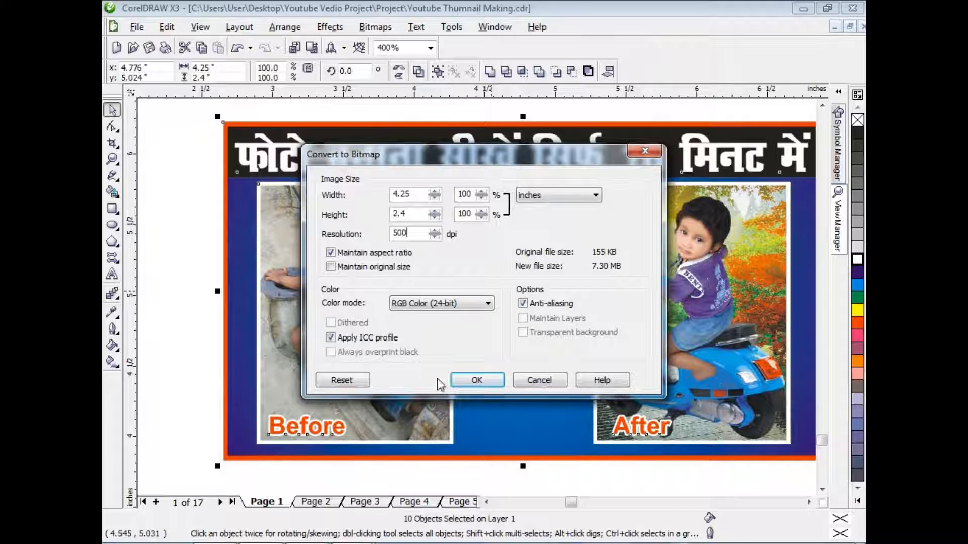
click(475, 380)
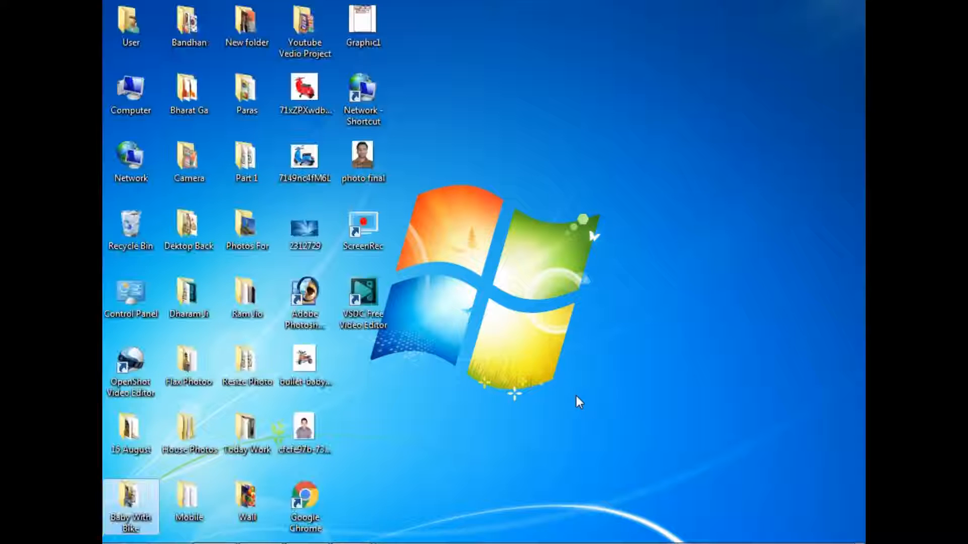
Open the exported "Baby With Bike Photo Editting" image from the desktop's Baby With Bike folder in Windows Photo Viewer
double_click(130, 501)
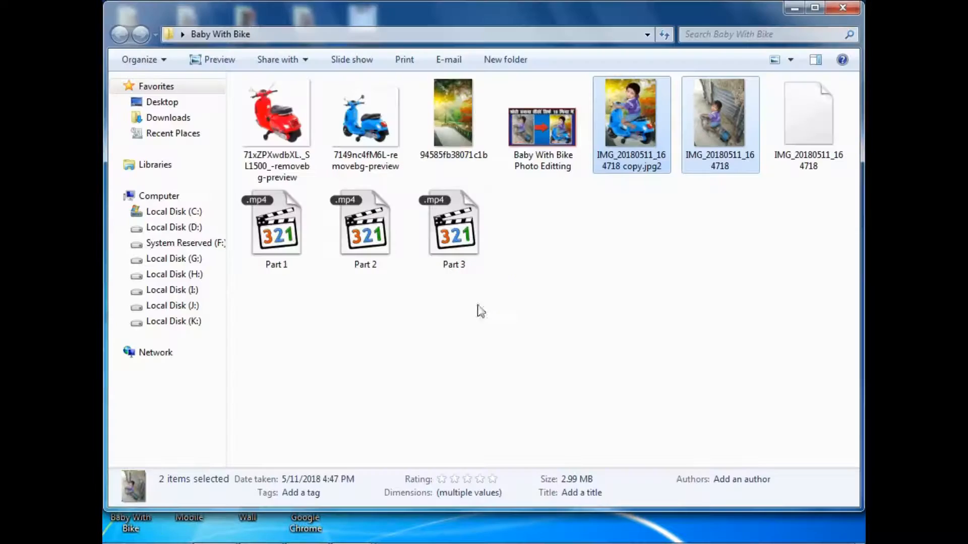
double_click(564, 142)
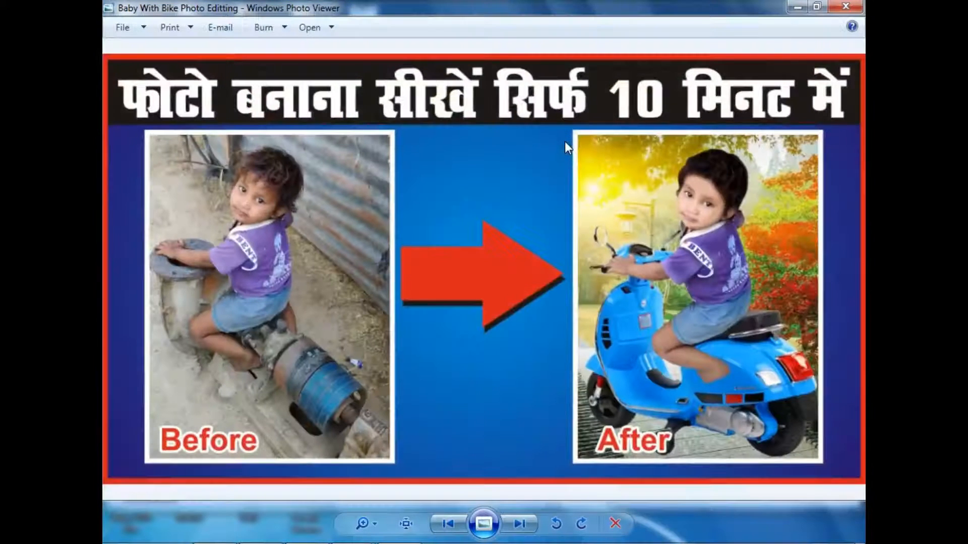